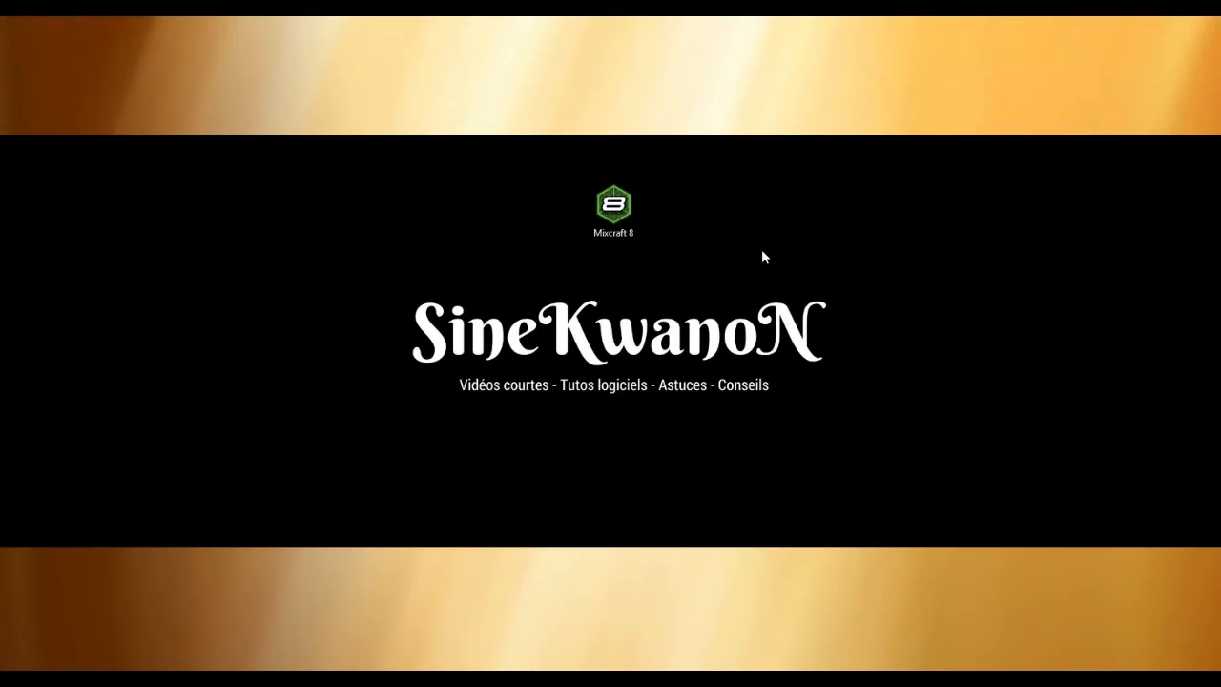
- Launch Mixcraft 8 and create a new project with two audio tracks, grid snapping, tempo 75.0, key C and 4/4 time
double_click(616, 207)
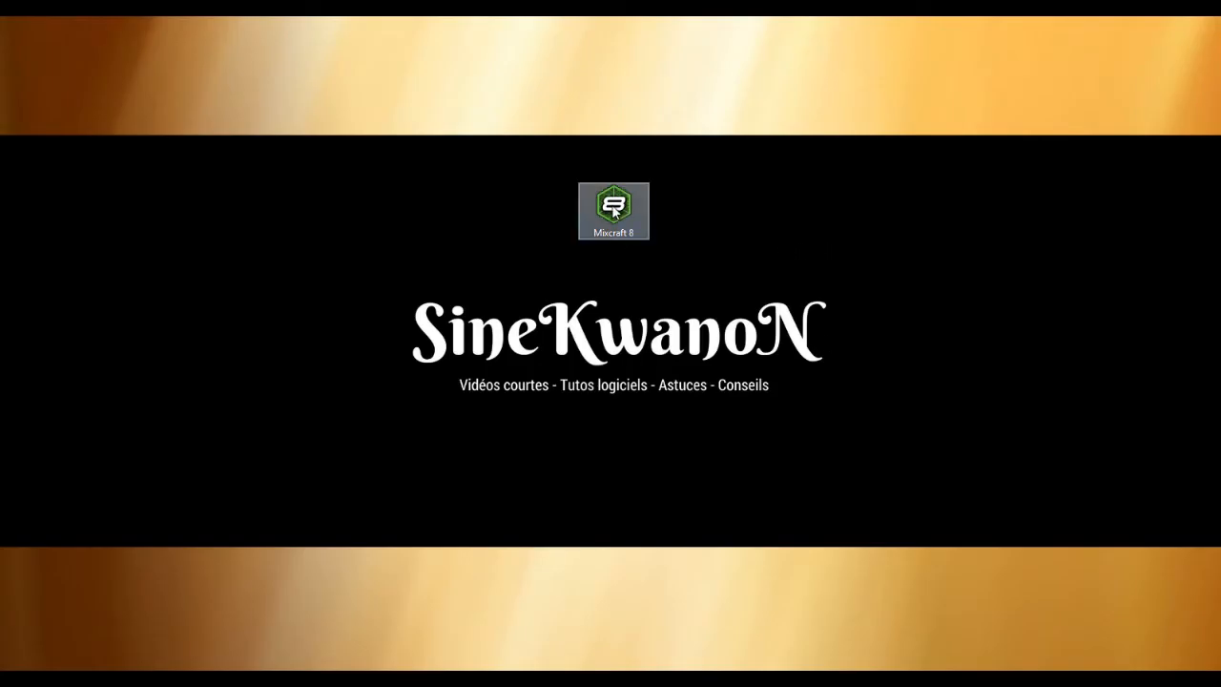
double_click(614, 211)
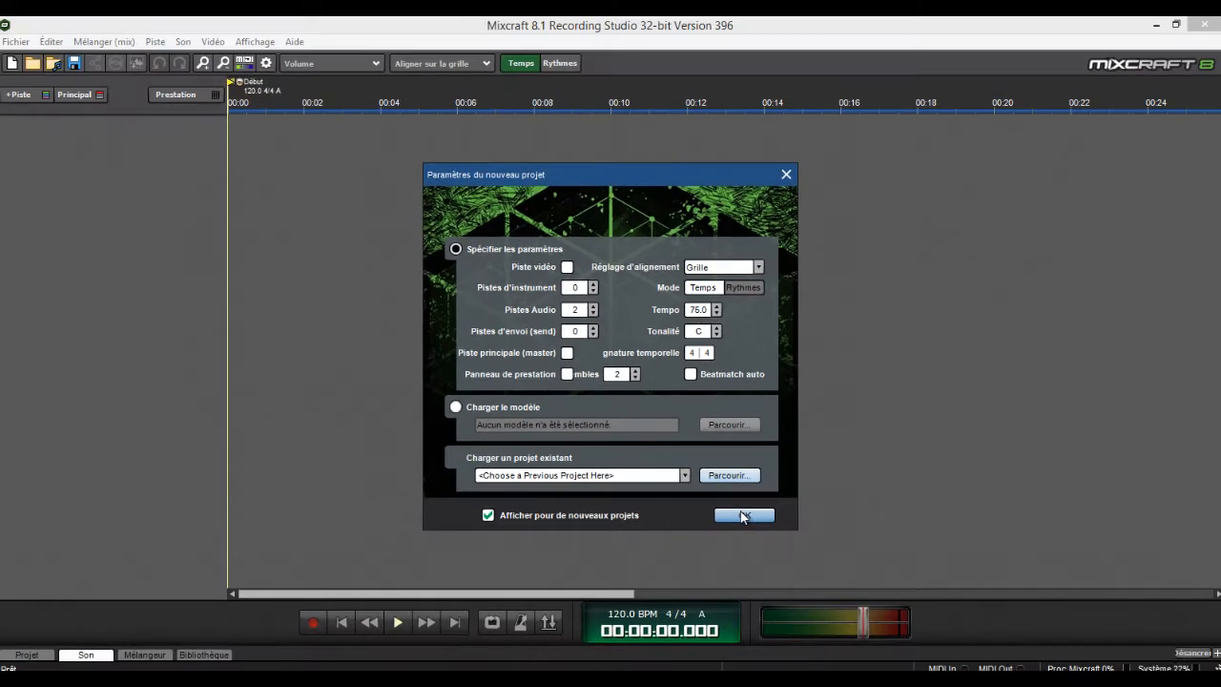
click(744, 516)
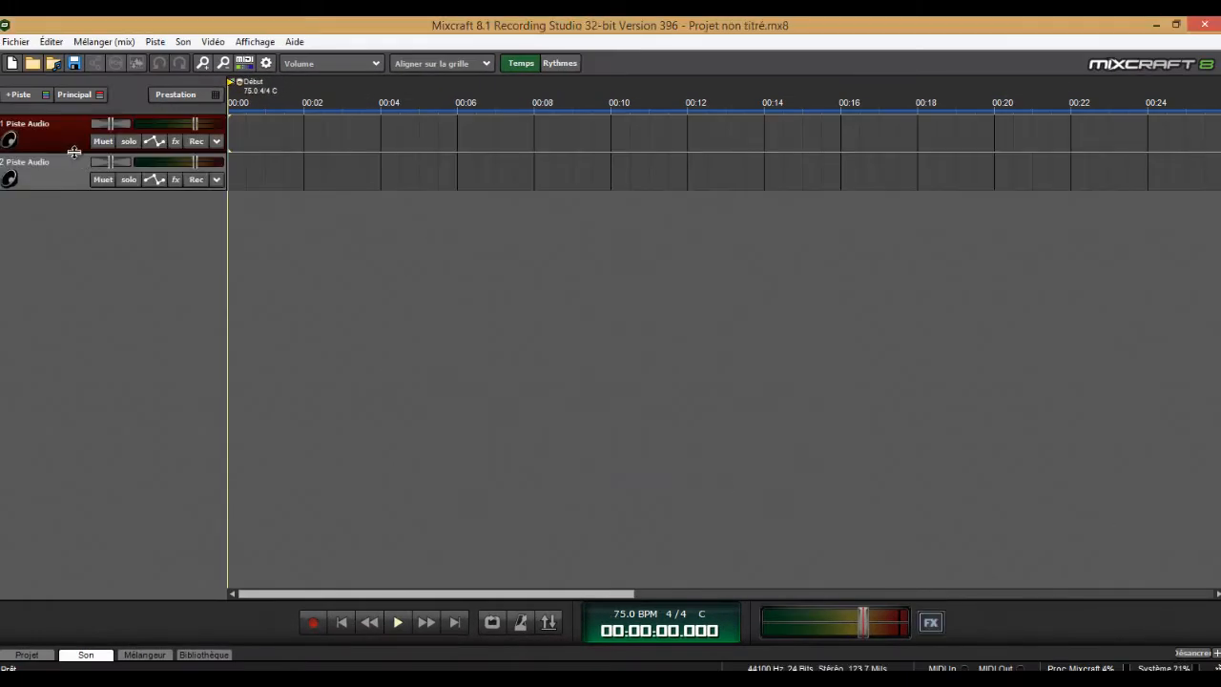
- Increase the height of both audio tracks in the new project
drag(72, 167, 78, 305)
click(67, 169)
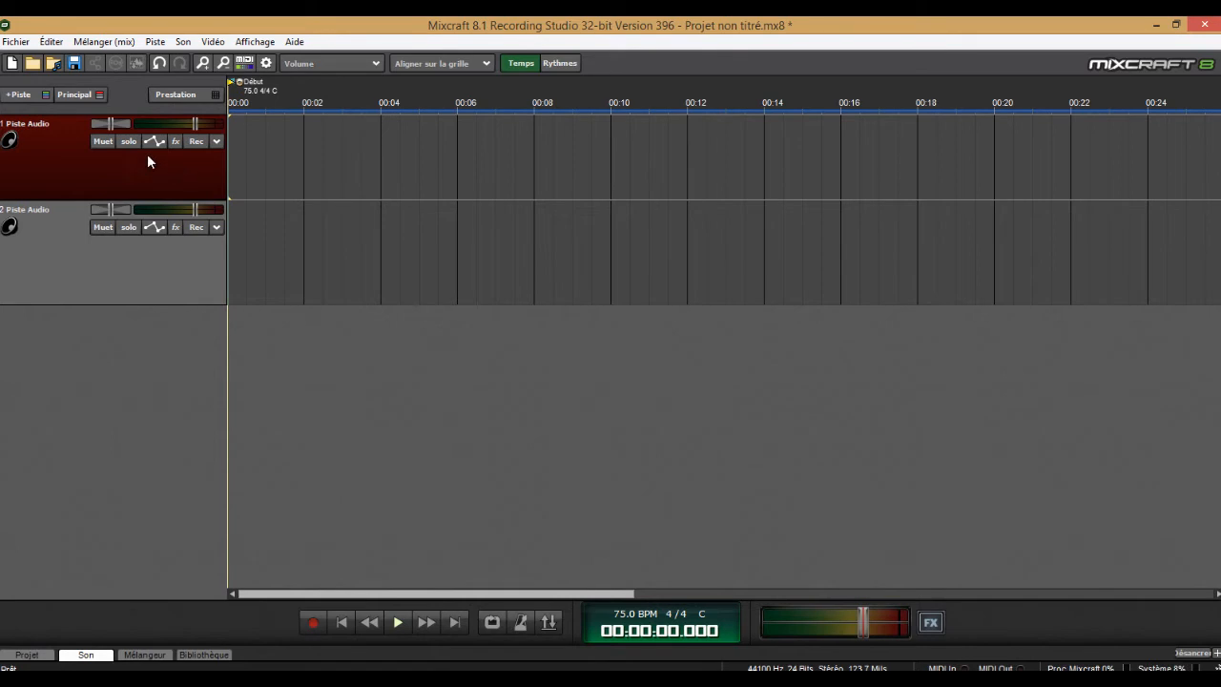
click(175, 259)
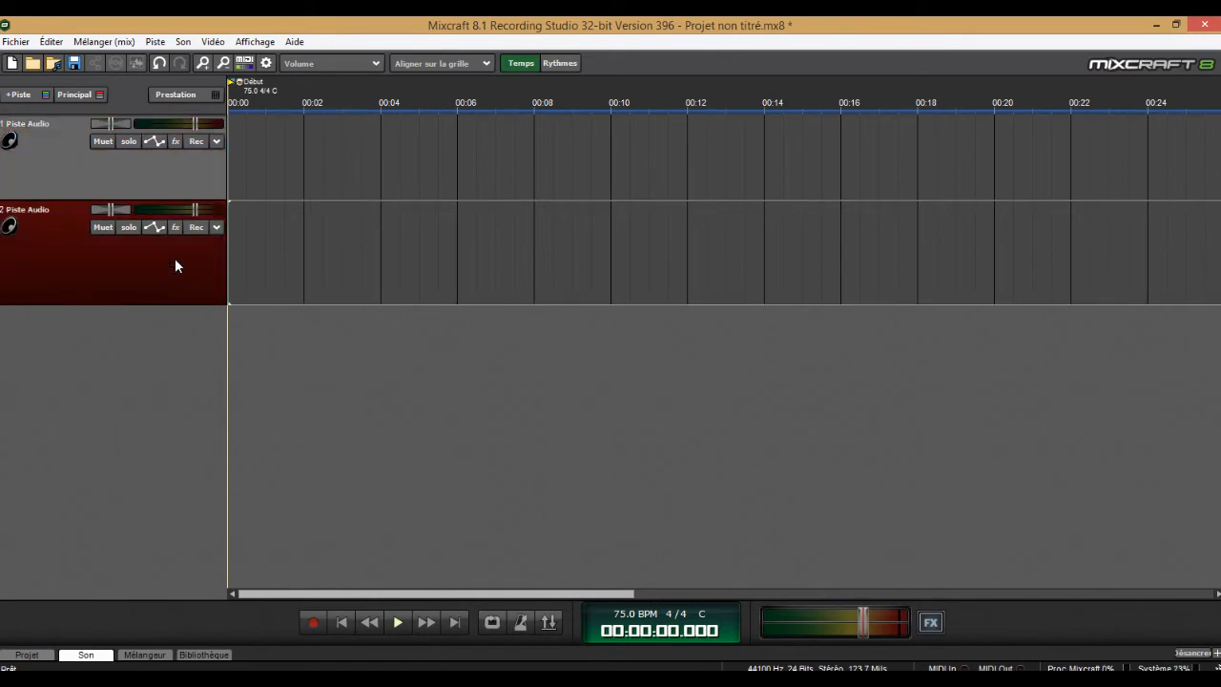
- Add the sound file "1.Boogie Blues Backing Track in G - Stax of Trax - Boogie On Down Down(1).mp3" to the first track
click(53, 124)
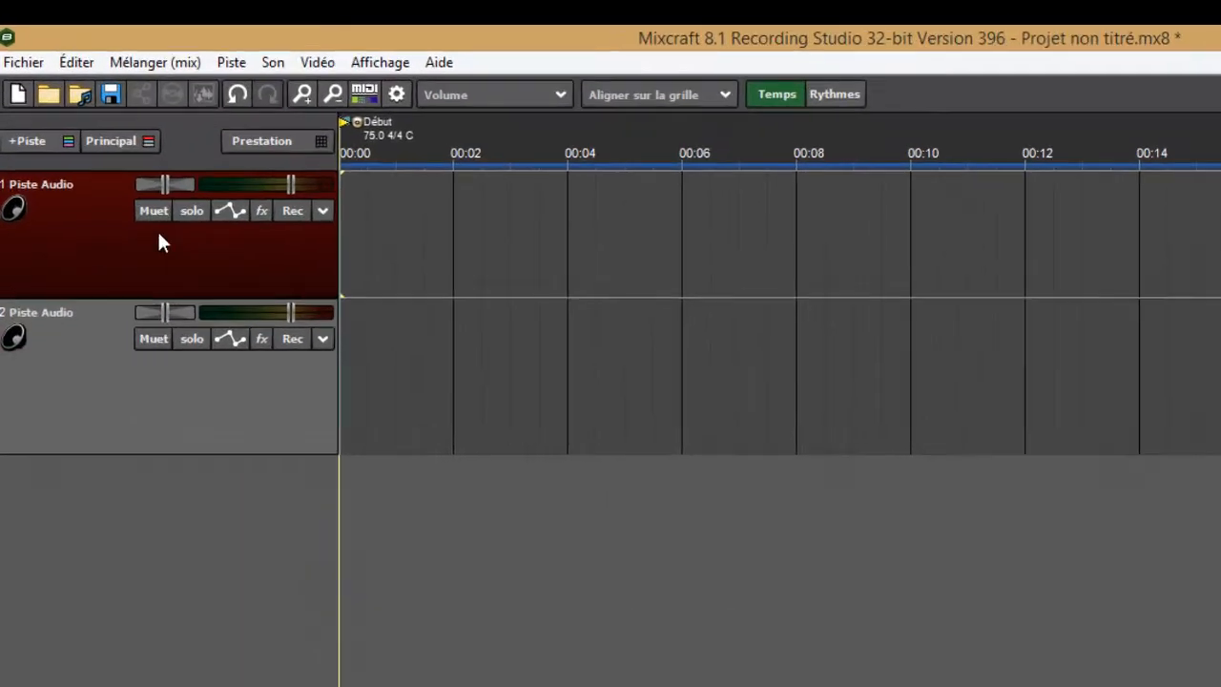
click(344, 80)
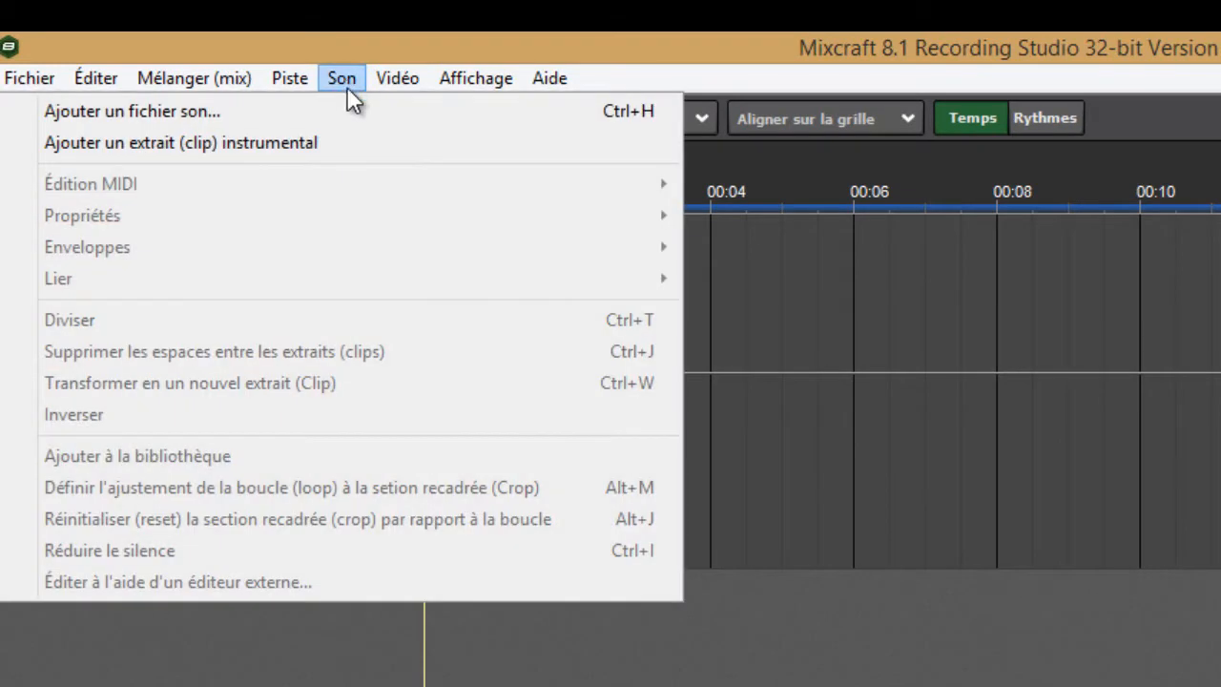
click(350, 114)
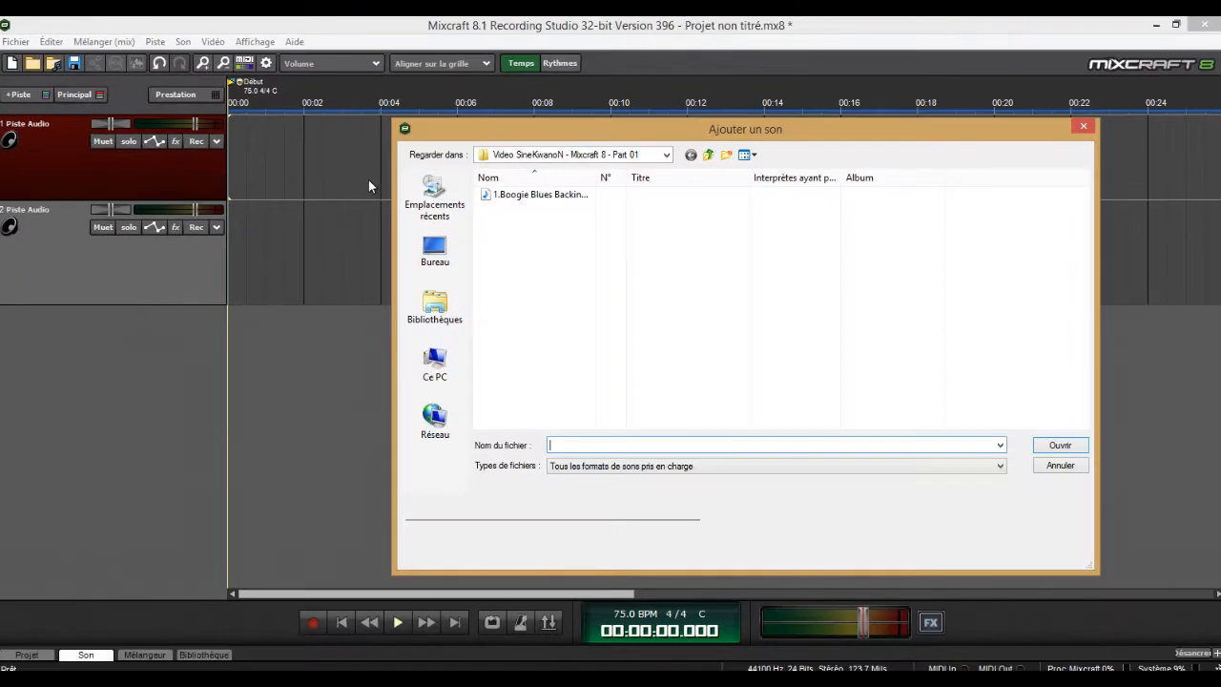
click(837, 332)
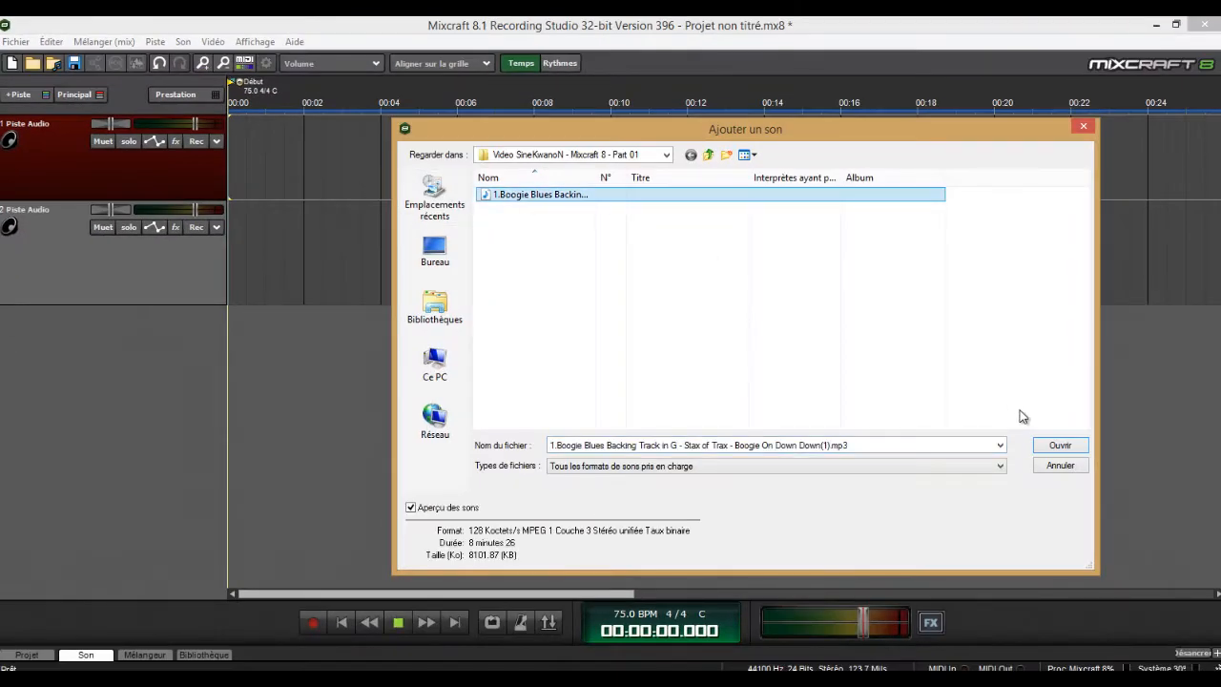
click(1060, 446)
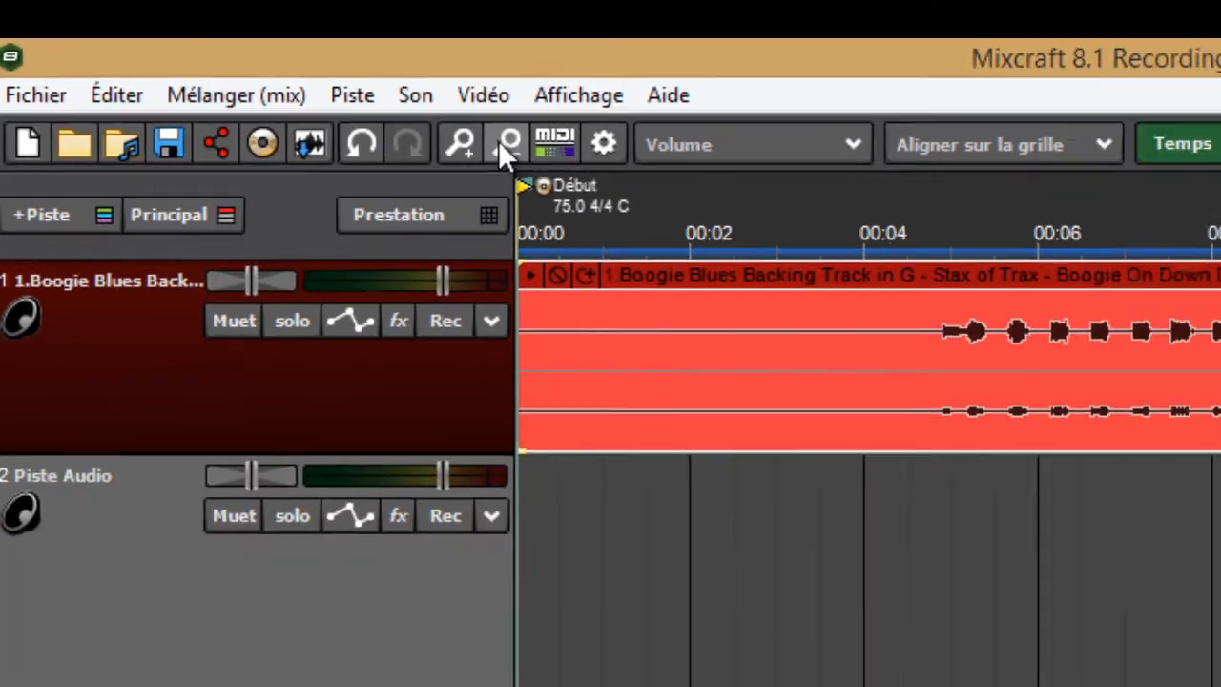
- Trim the silent end of the backing-track clip so that it ends at about 05:14
click(790, 223)
click(790, 223)
click(223, 64)
click(223, 64)
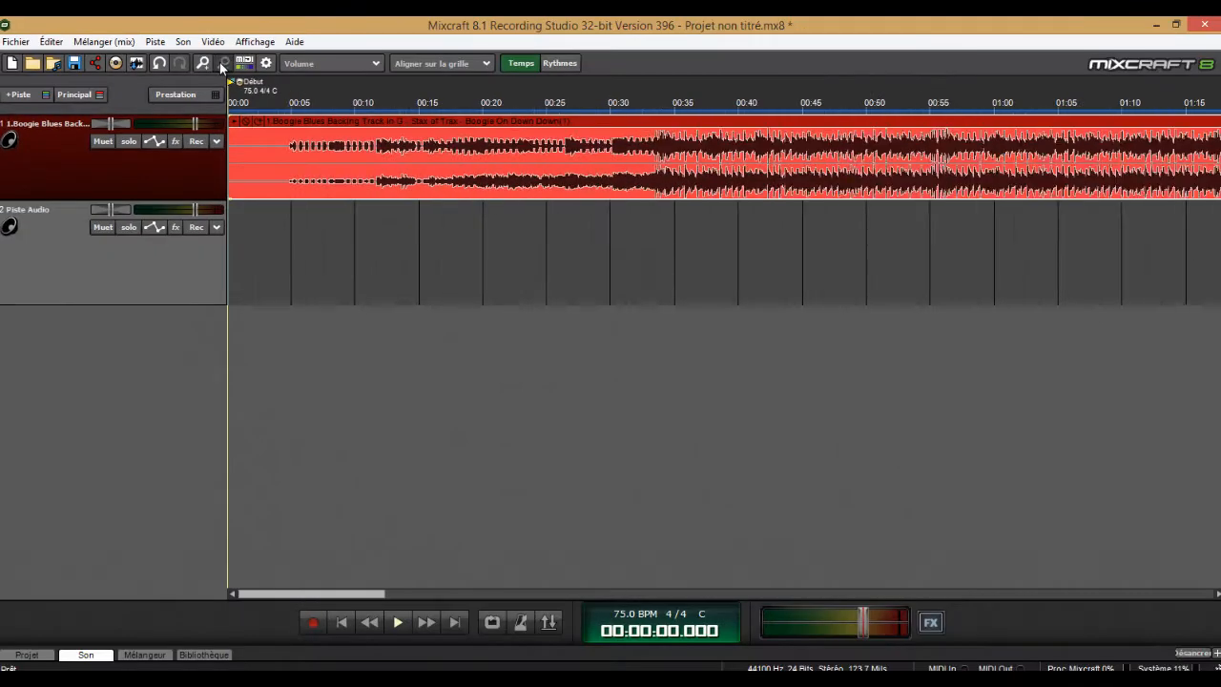
click(223, 64)
click(223, 64)
click(223, 64)
click(223, 64)
click(223, 64)
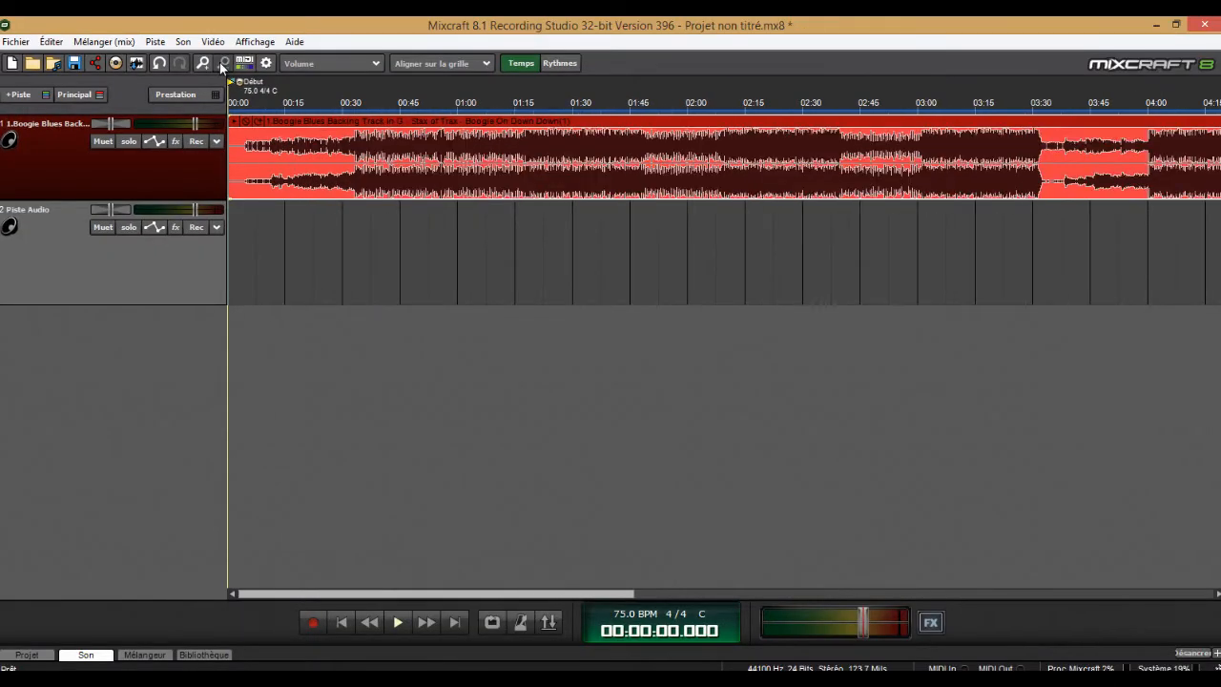
click(223, 64)
click(224, 64)
click(223, 64)
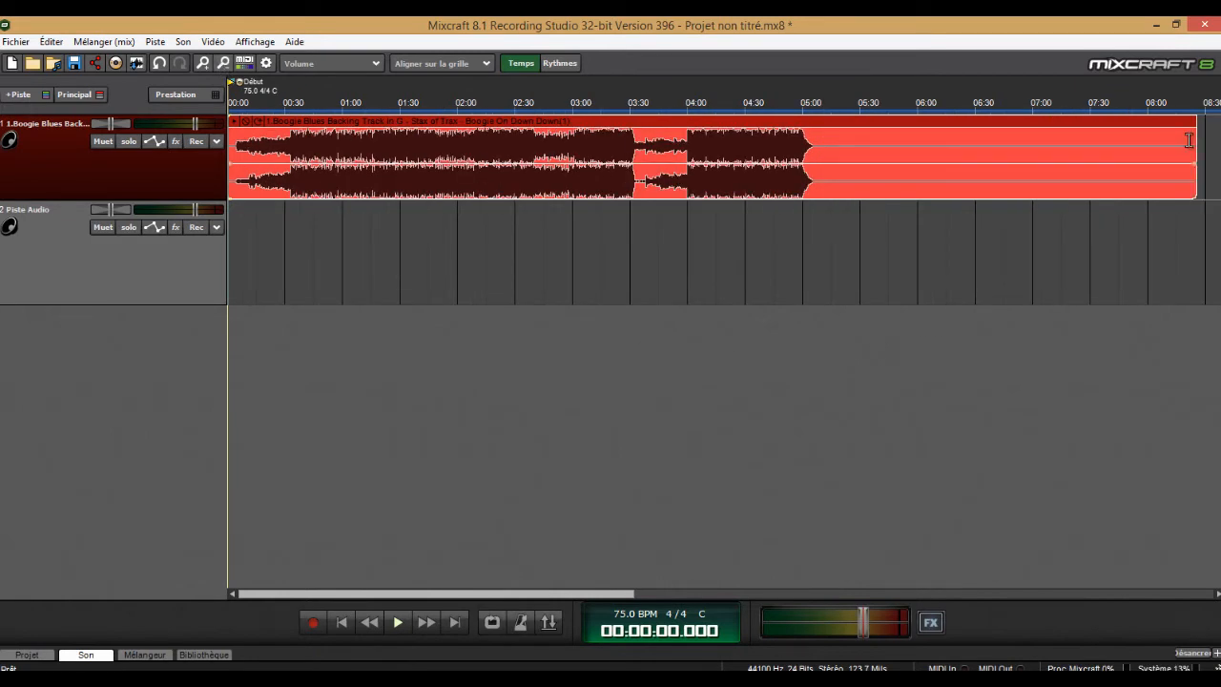
drag(1193, 162, 833, 163)
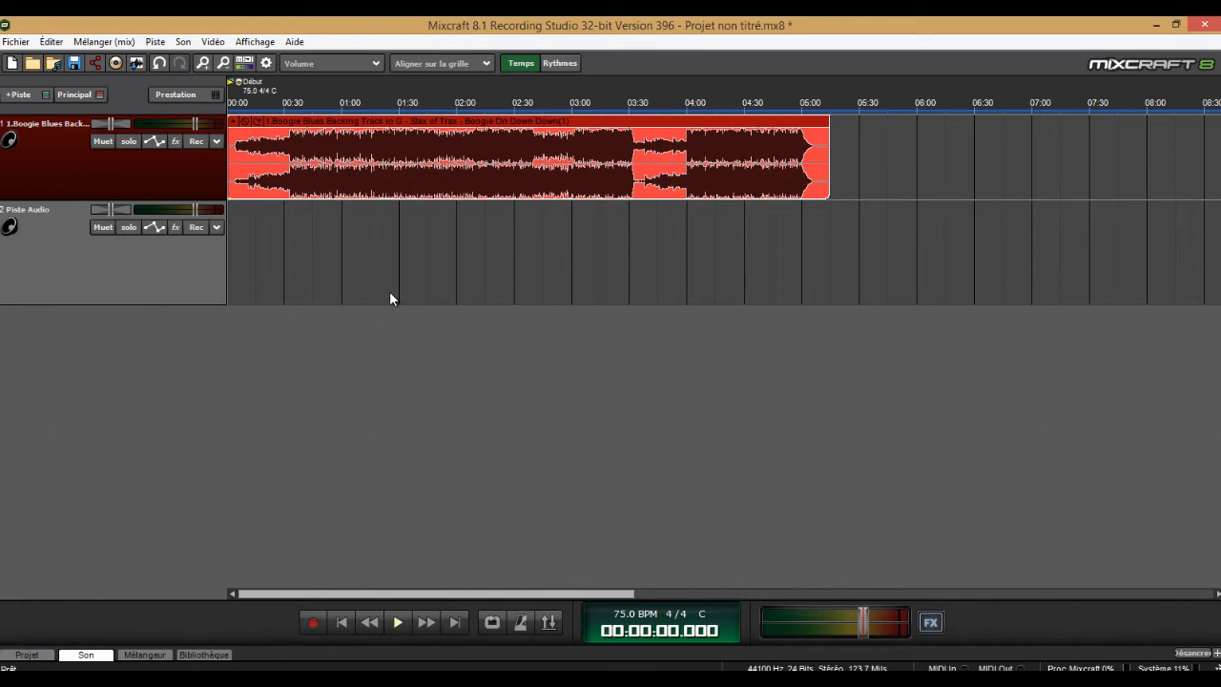
- Check the second track's Shure Digital microphone input in stereo and arm the track for recording
click(165, 268)
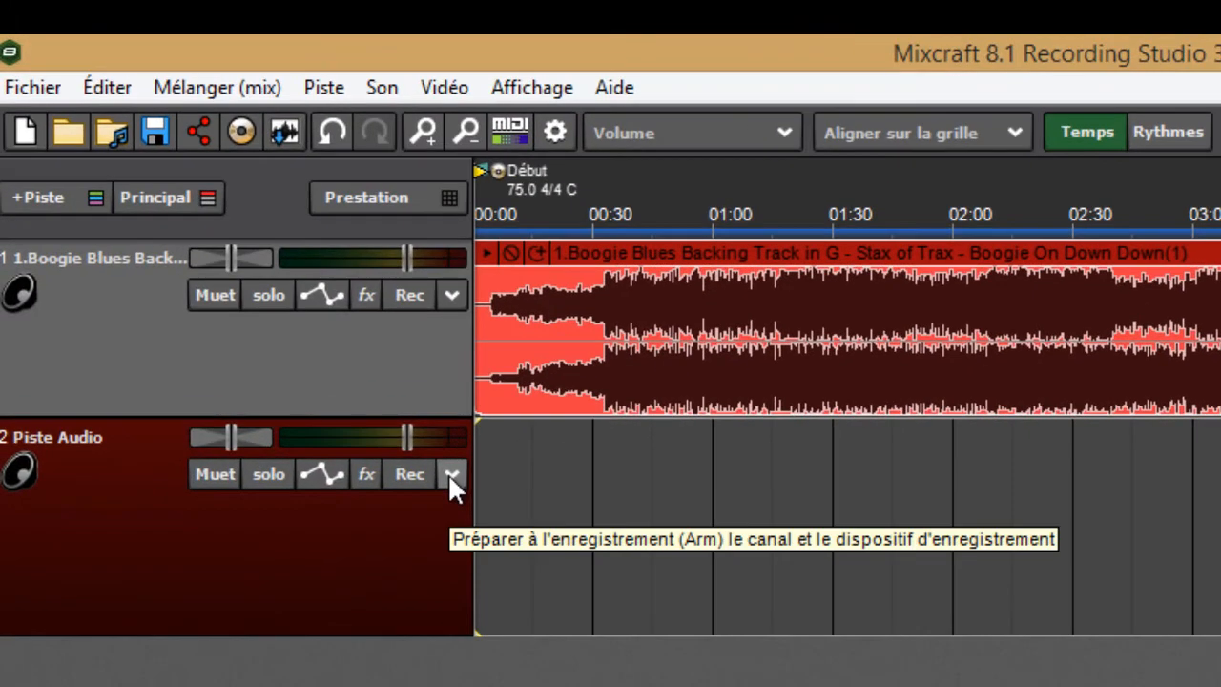
click(450, 474)
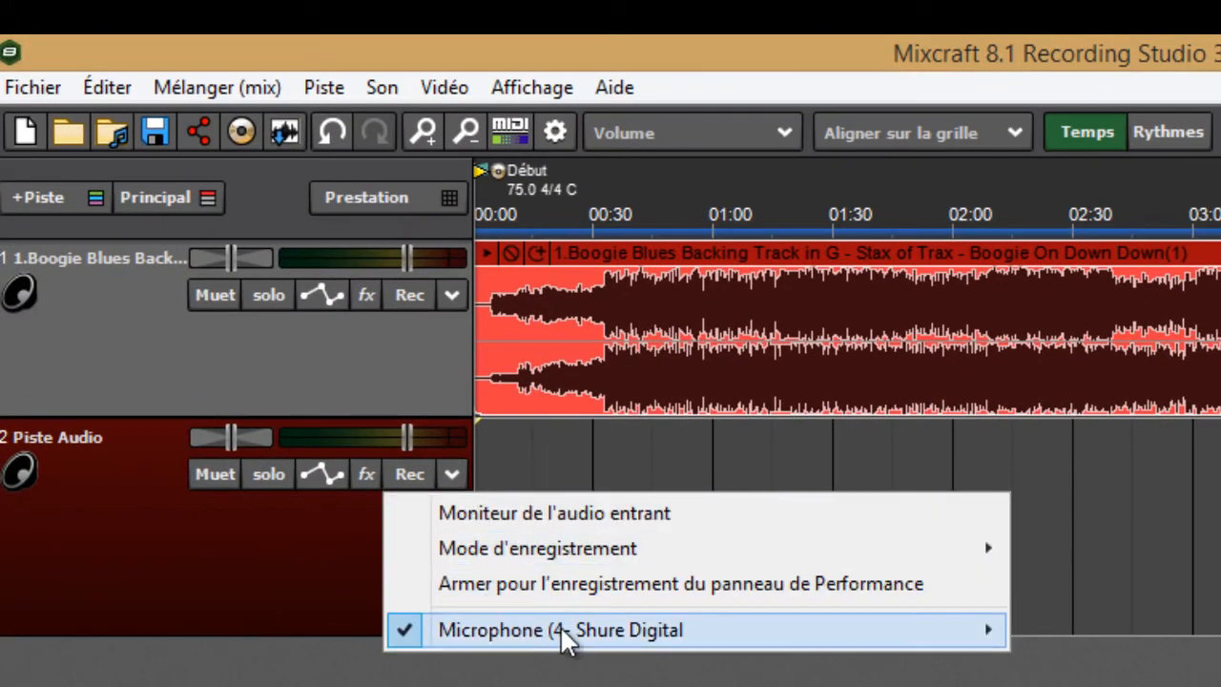
mouse_move(616, 631)
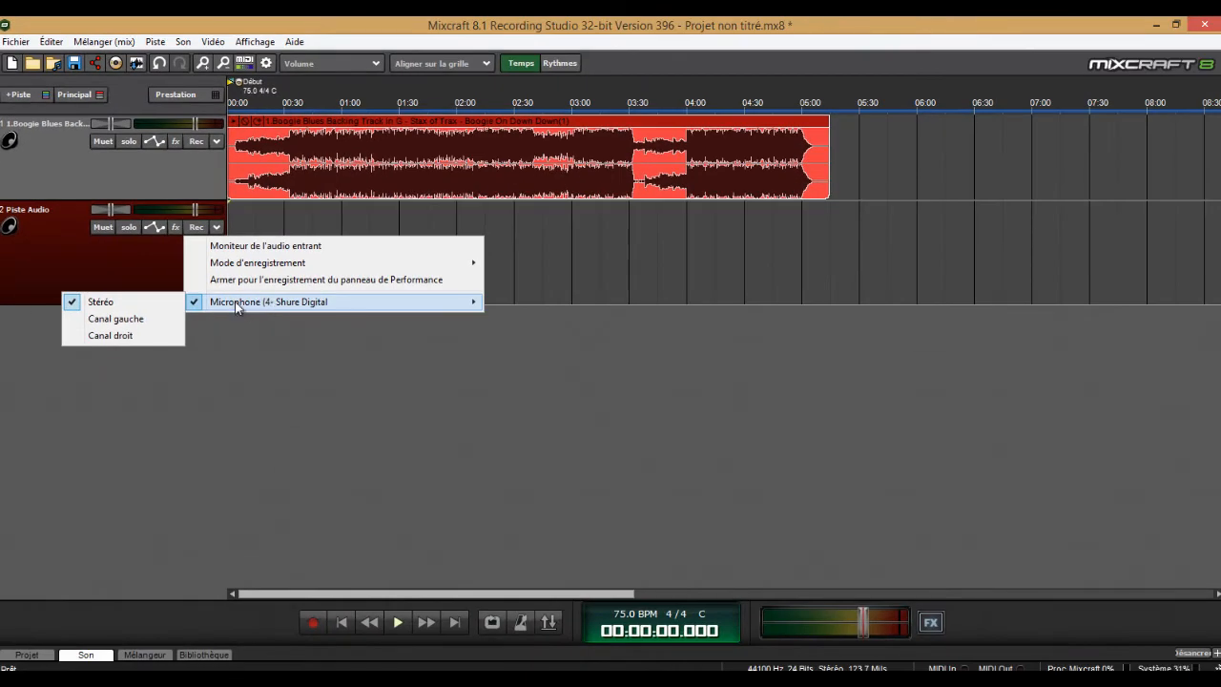
click(138, 267)
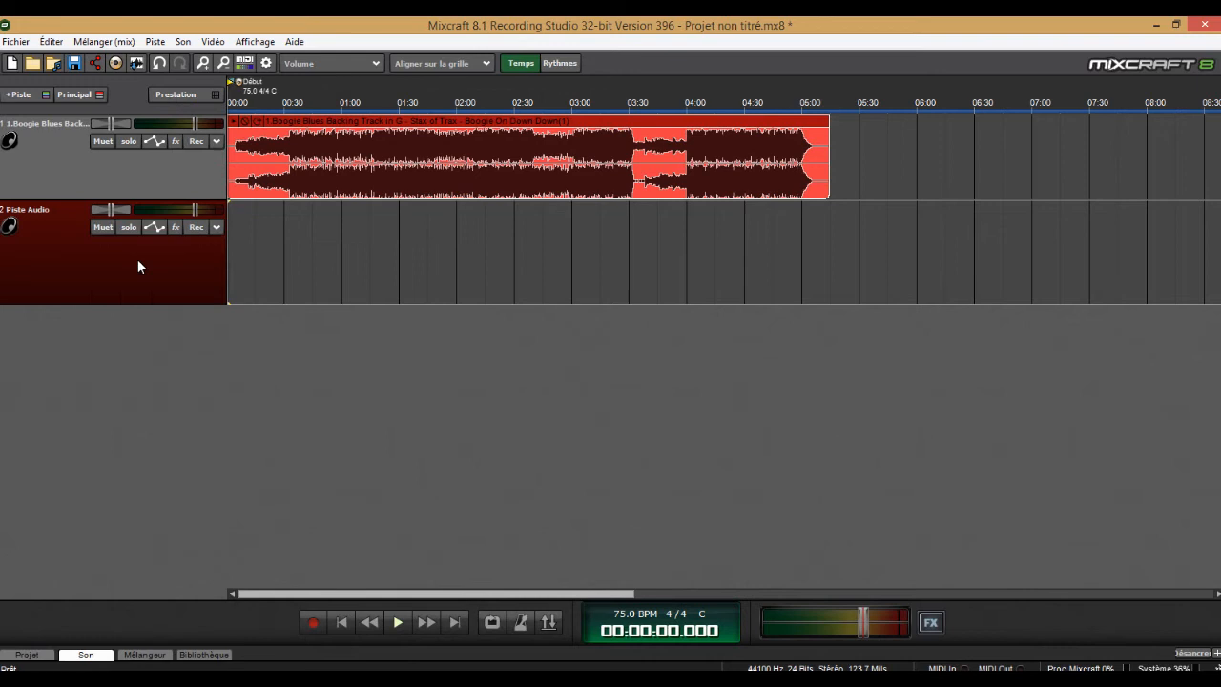
click(195, 228)
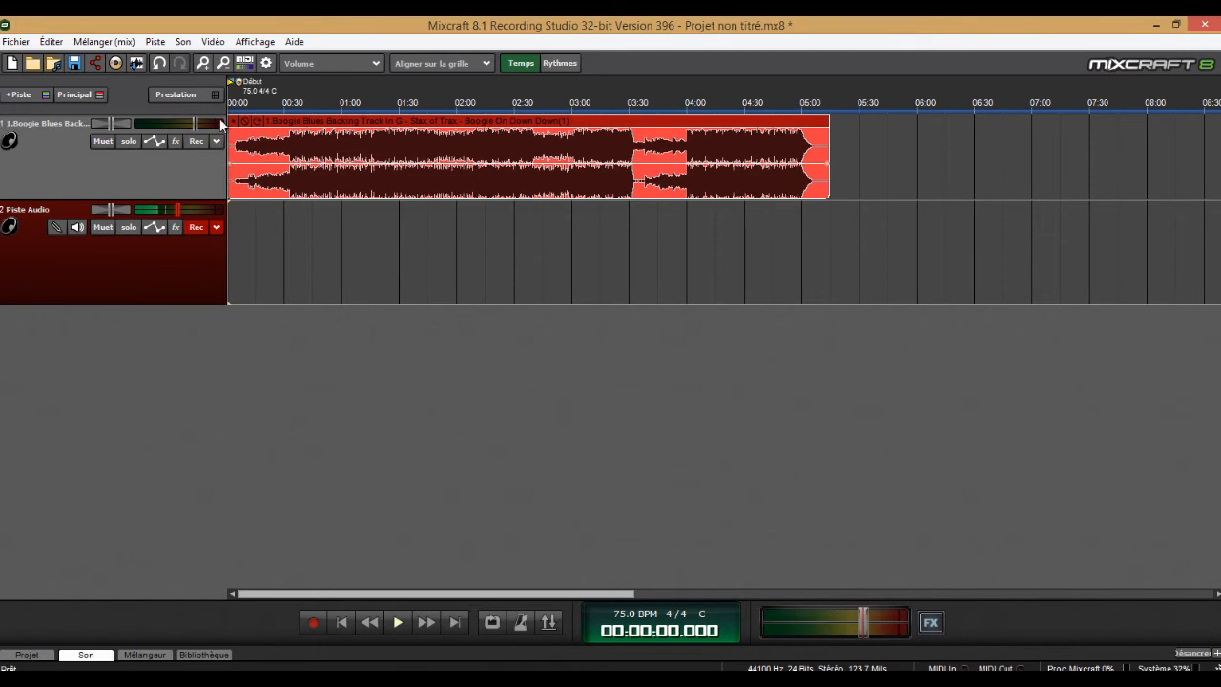
- Increase the backing track's height and magnify the opening seconds of the timeline
click(202, 63)
click(203, 64)
click(203, 64)
click(204, 64)
drag(203, 199, 206, 282)
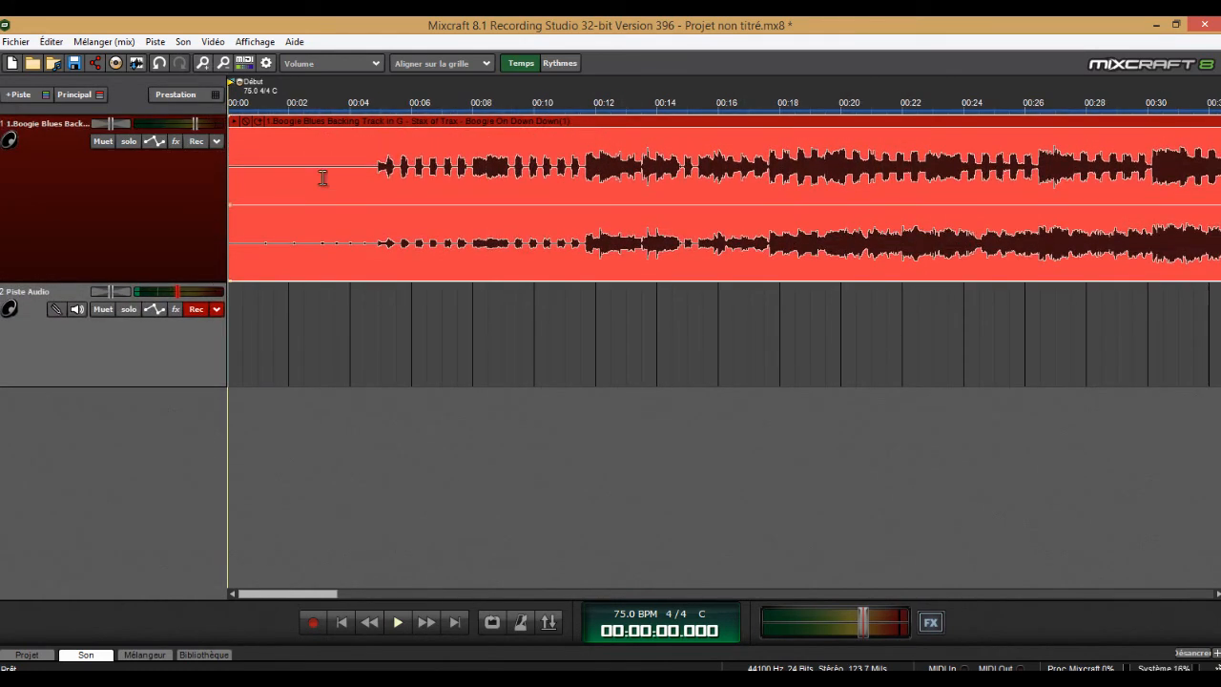
click(225, 63)
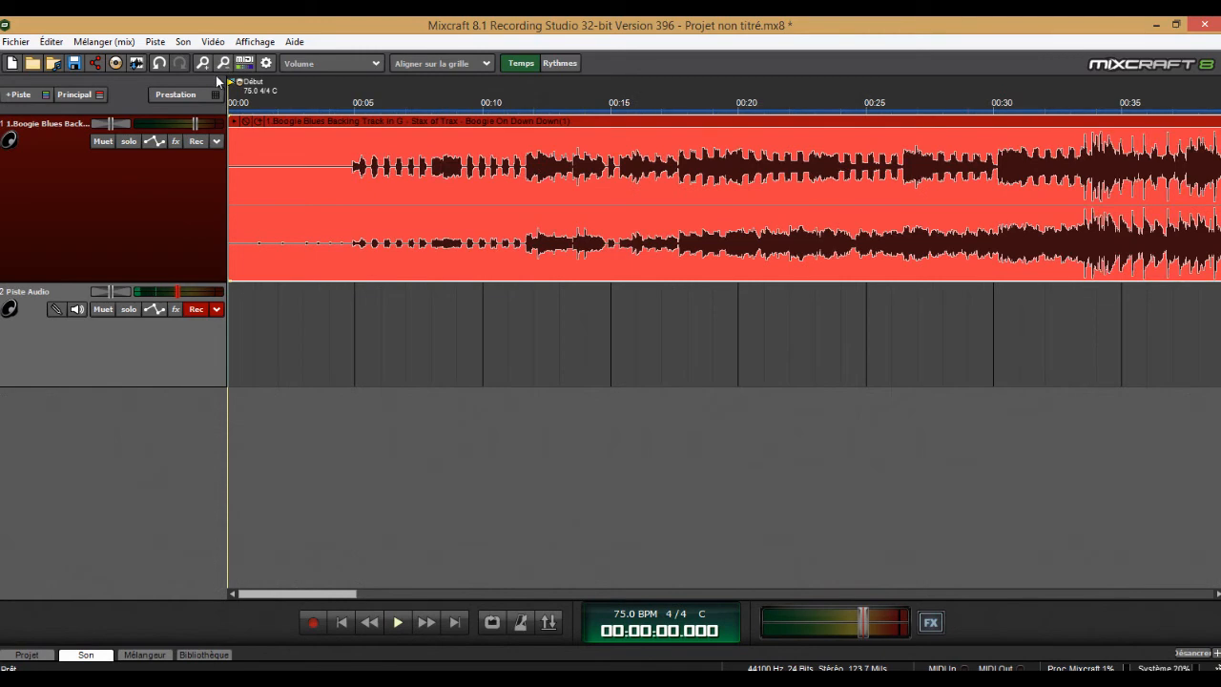
click(203, 64)
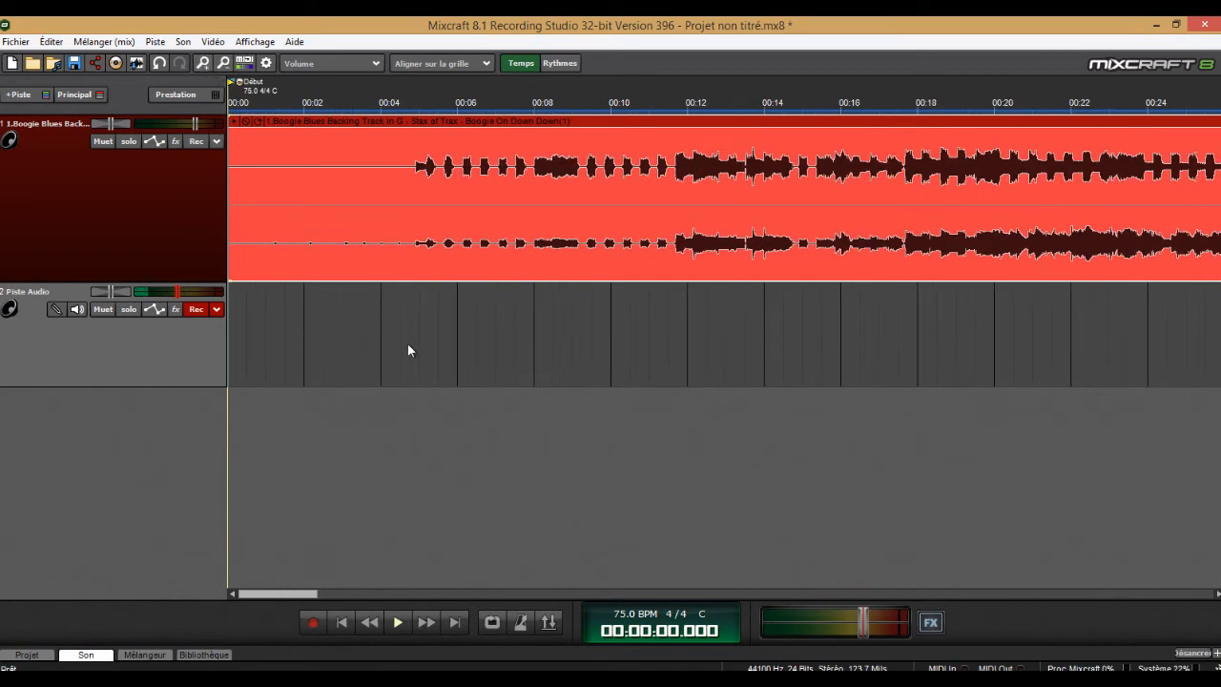
- Record about 57 seconds on the second track along with the backing track, and slightly lower that track's recording level
click(315, 624)
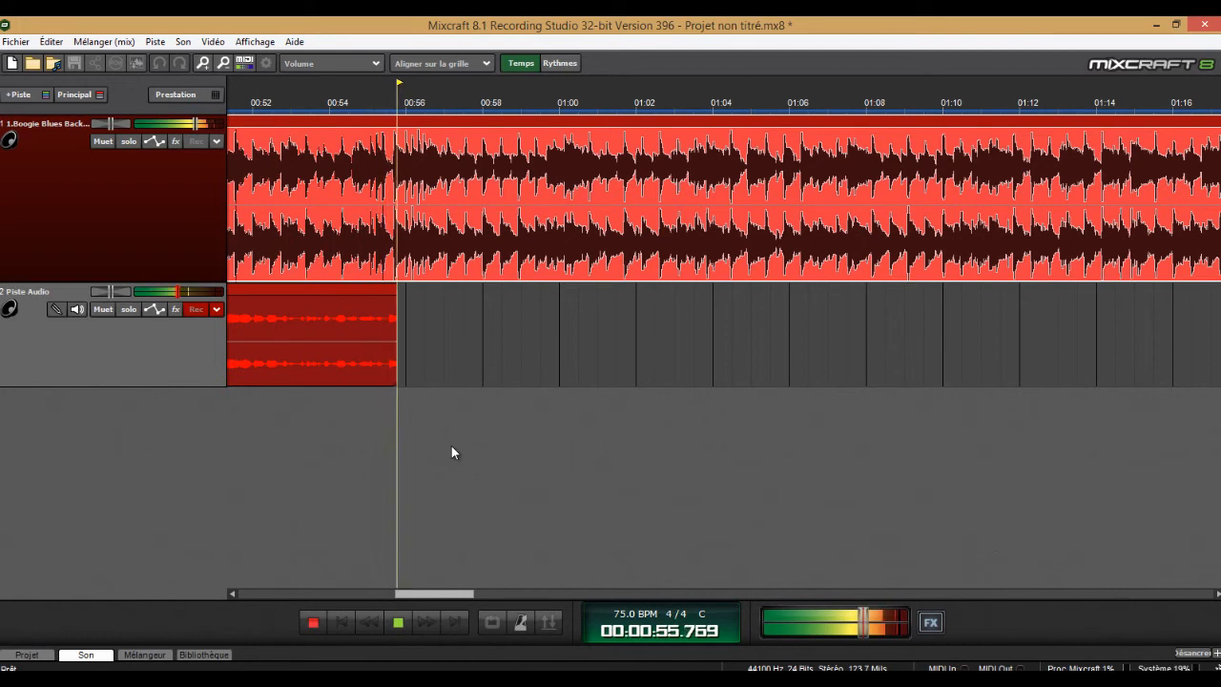
key(space)
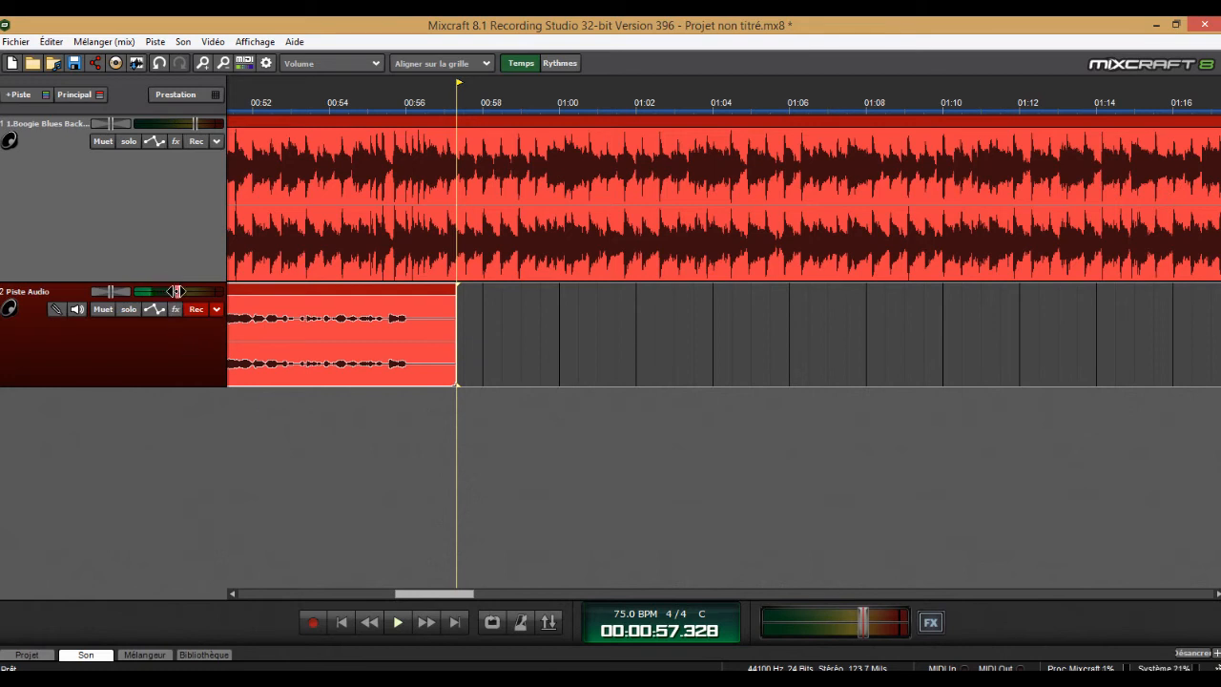
click(193, 311)
mouse_move(178, 292)
mouse_down()
mouse_move(196, 292)
mouse_move(174, 294)
mouse_up()
drag(426, 598, 246, 573)
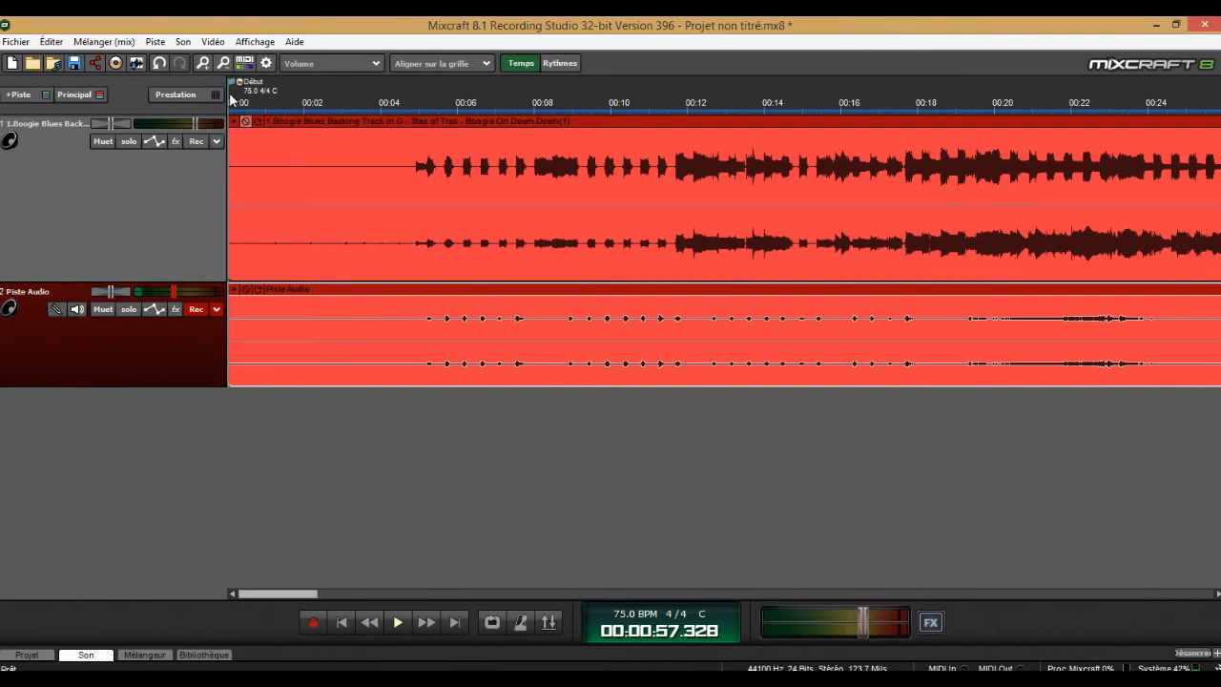
- Normalize the recorded clip on the second track and disarm the track
click(222, 65)
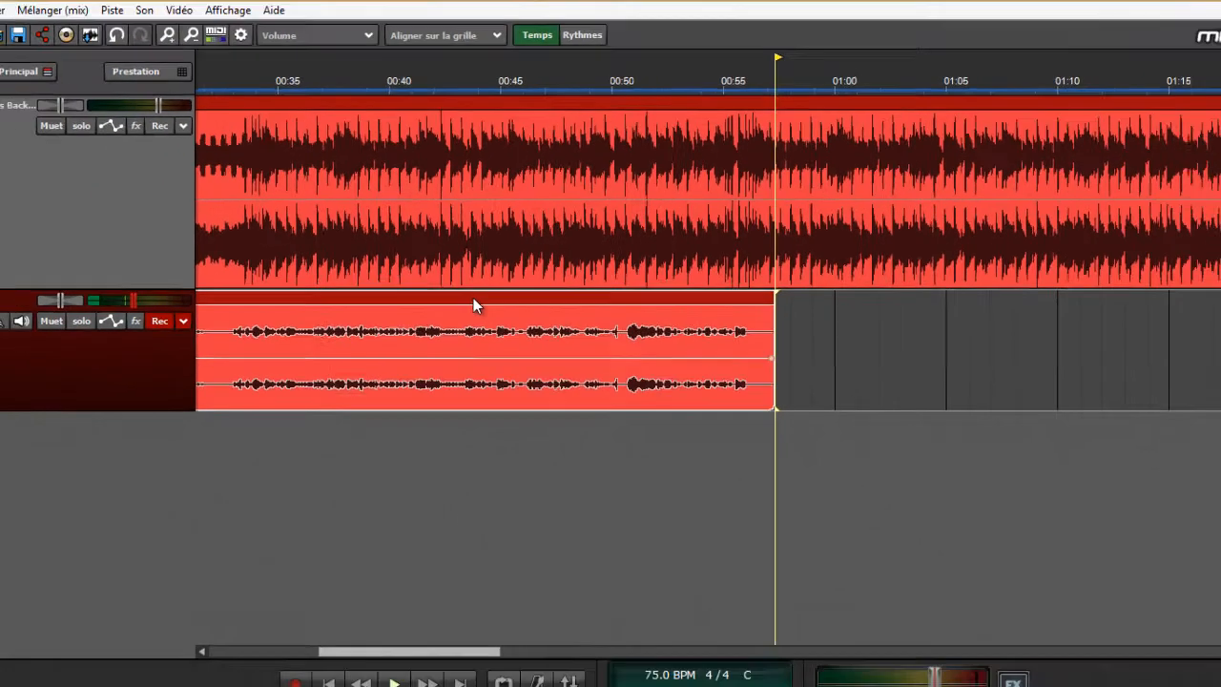
click(502, 328)
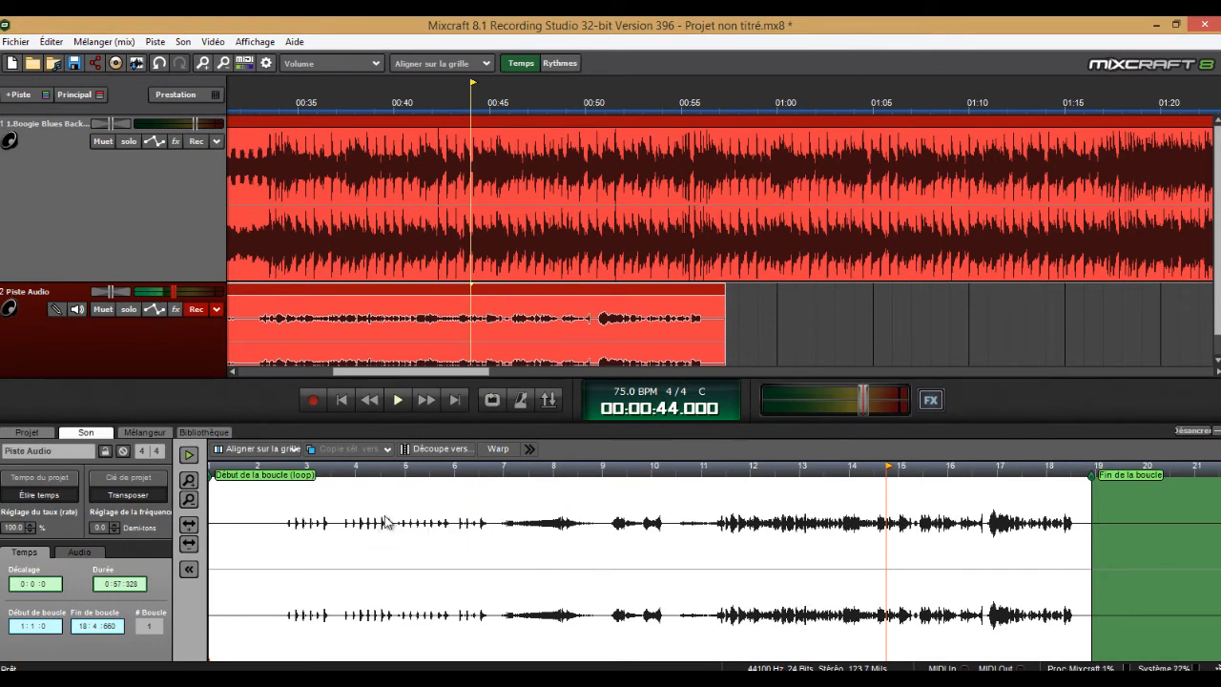
key(ctrl+h)
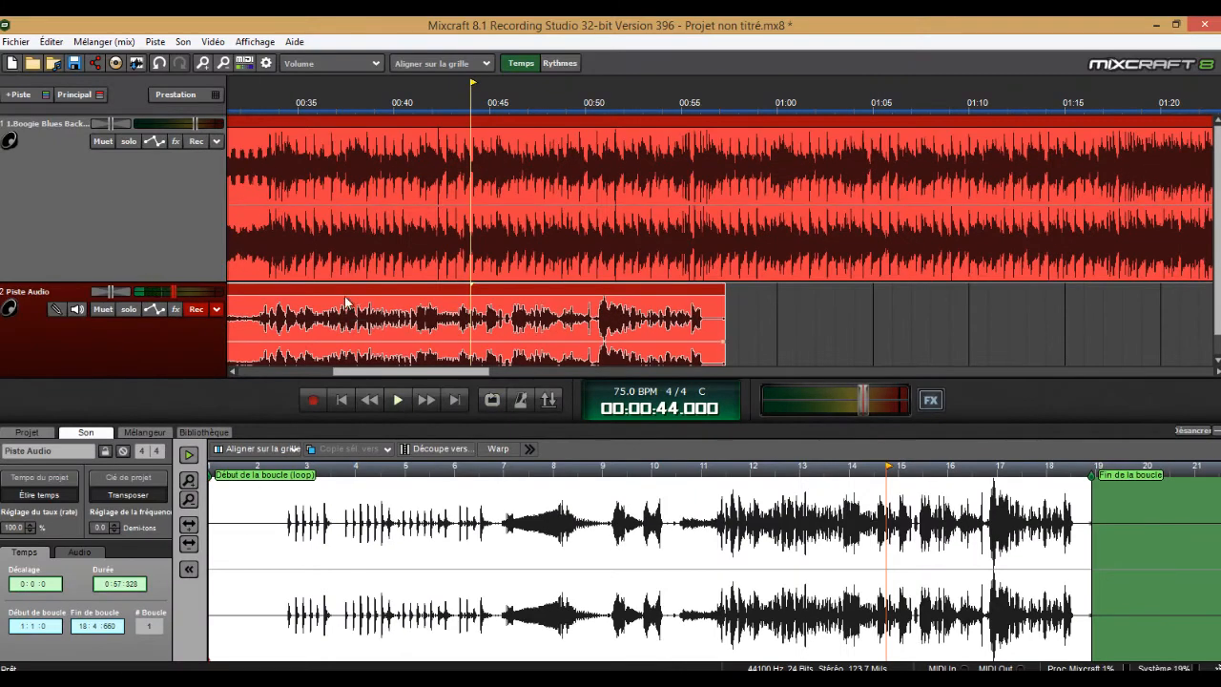
click(195, 310)
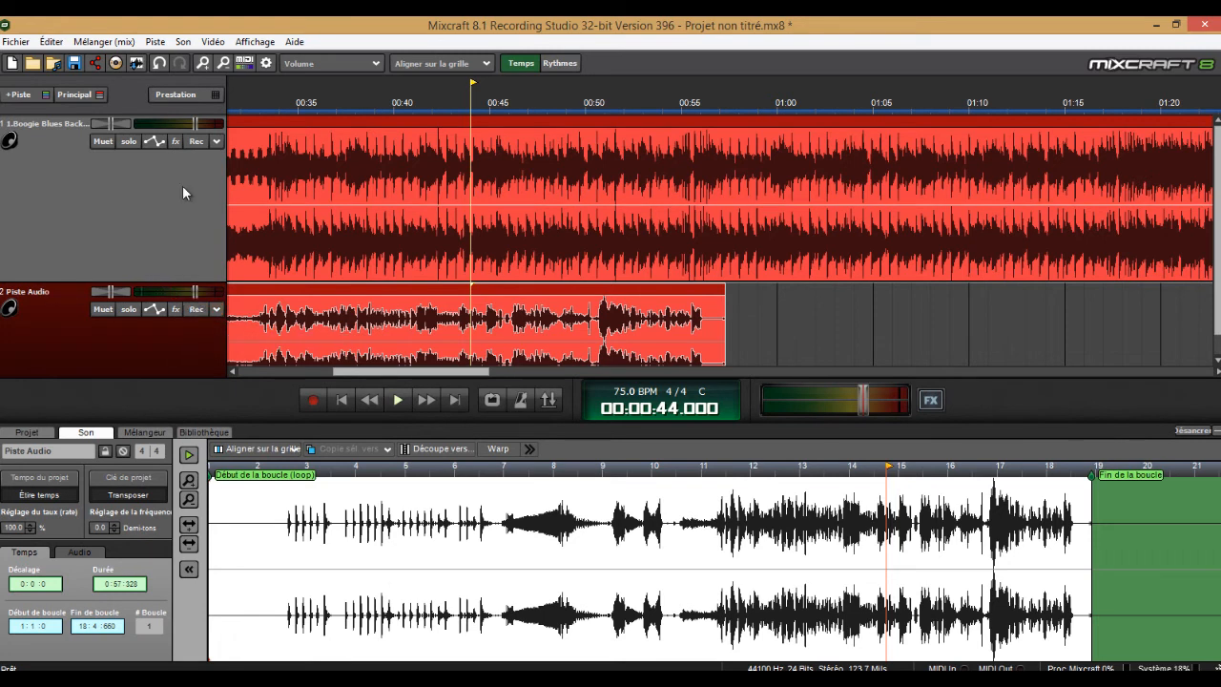
- Play both tracks together from the beginning for about 27 seconds to check the mix
click(348, 400)
click(397, 400)
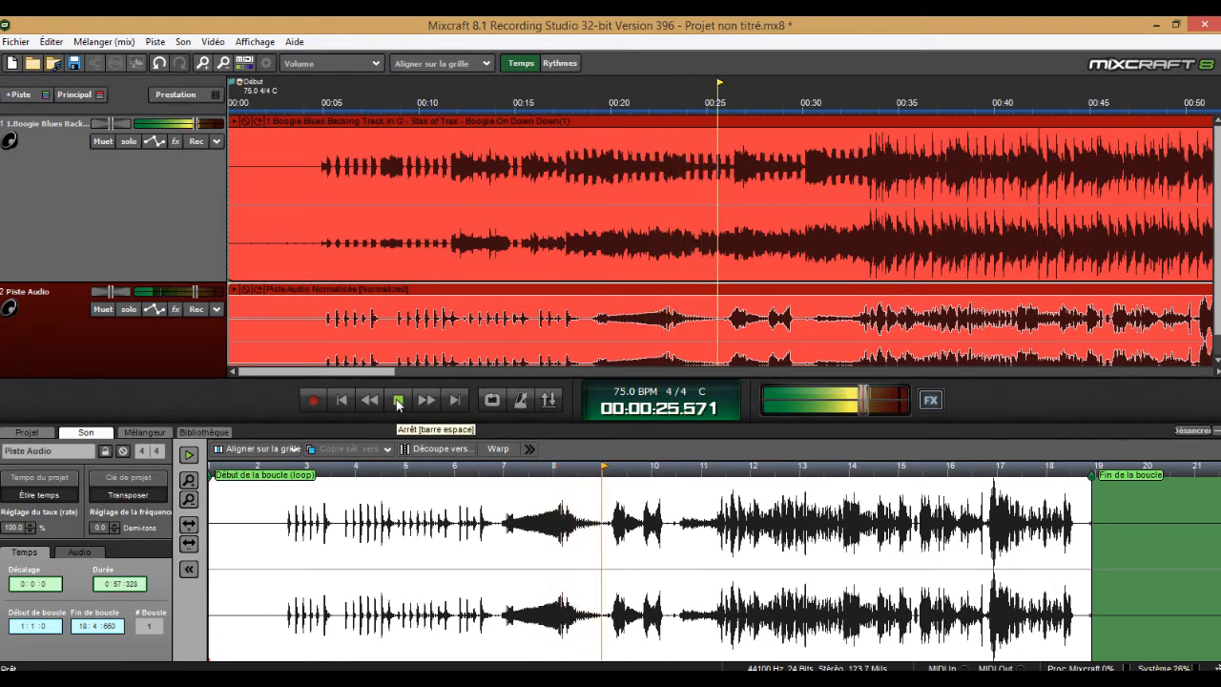
click(398, 402)
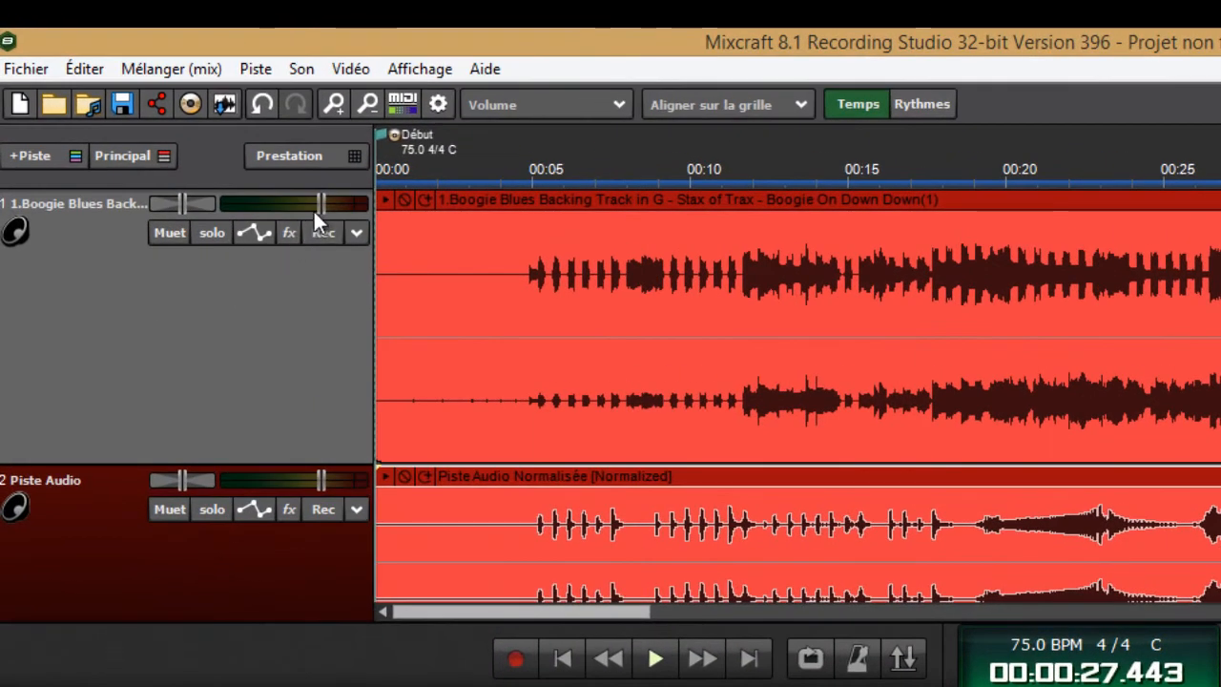
- Slightly lower the playback volume of both the backing track and the recorded track
mouse_move(320, 204)
mouse_down()
mouse_move(273, 207)
mouse_move(303, 210)
mouse_up()
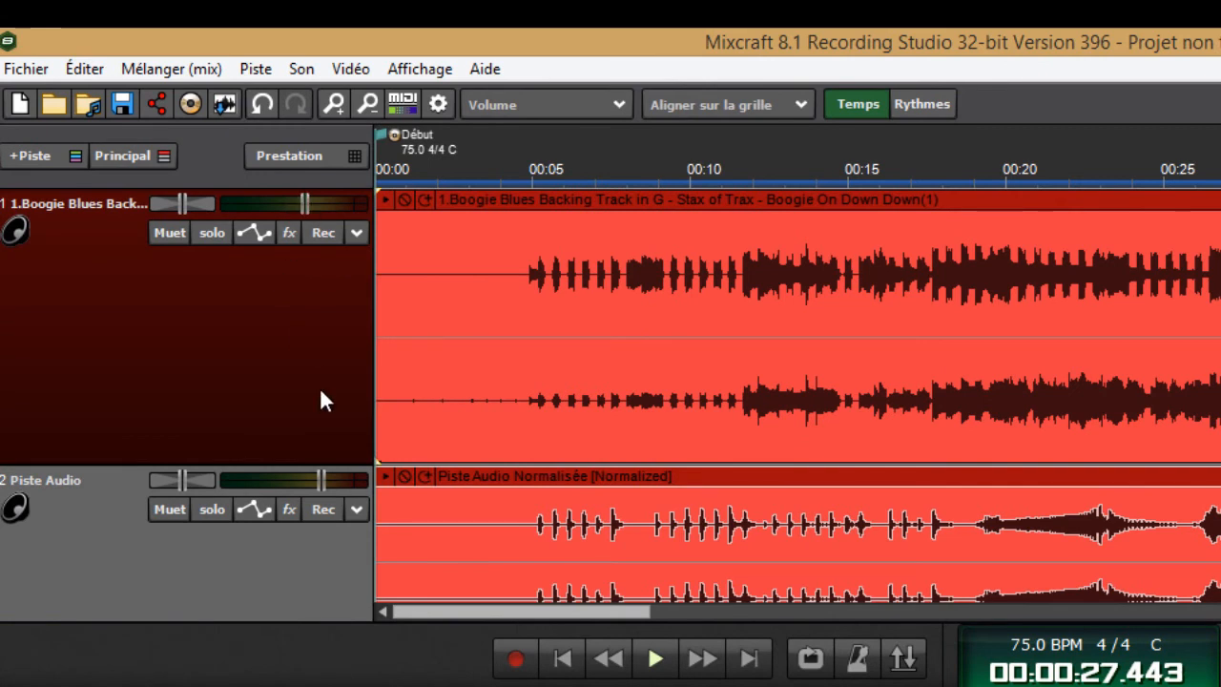
mouse_move(322, 481)
mouse_down()
mouse_move(288, 484)
mouse_move(309, 485)
mouse_up()
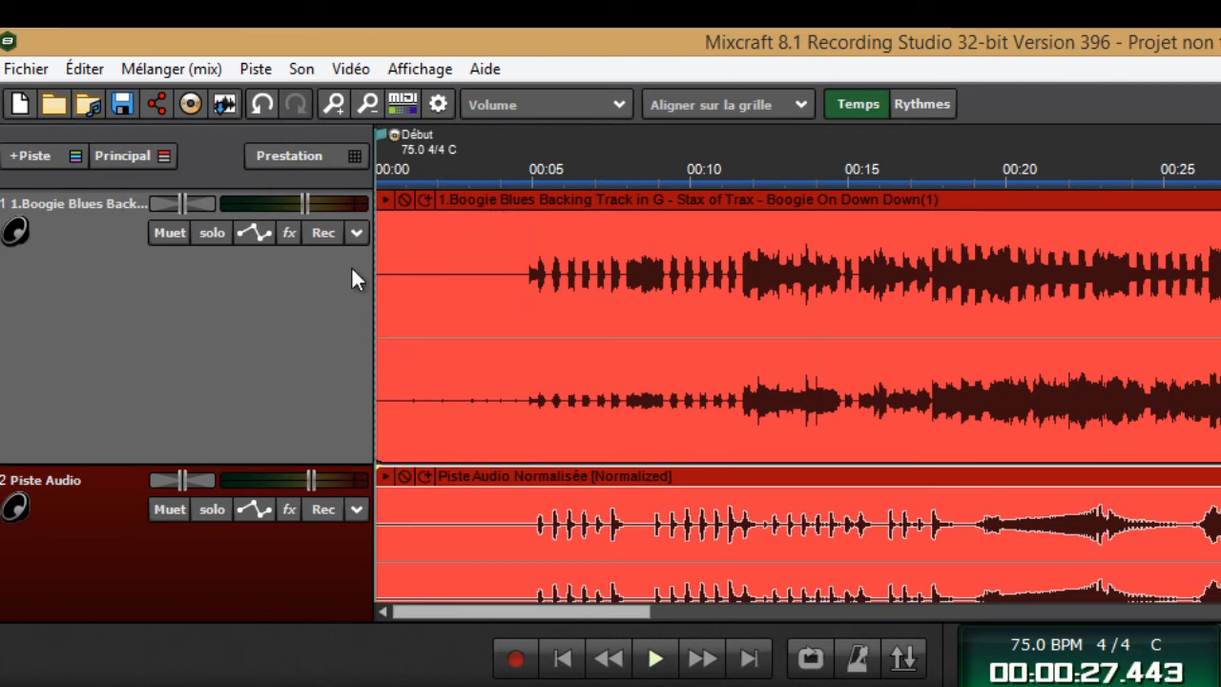
- Rename the second track, which holds the recorded clip, as Harmonica
click(215, 272)
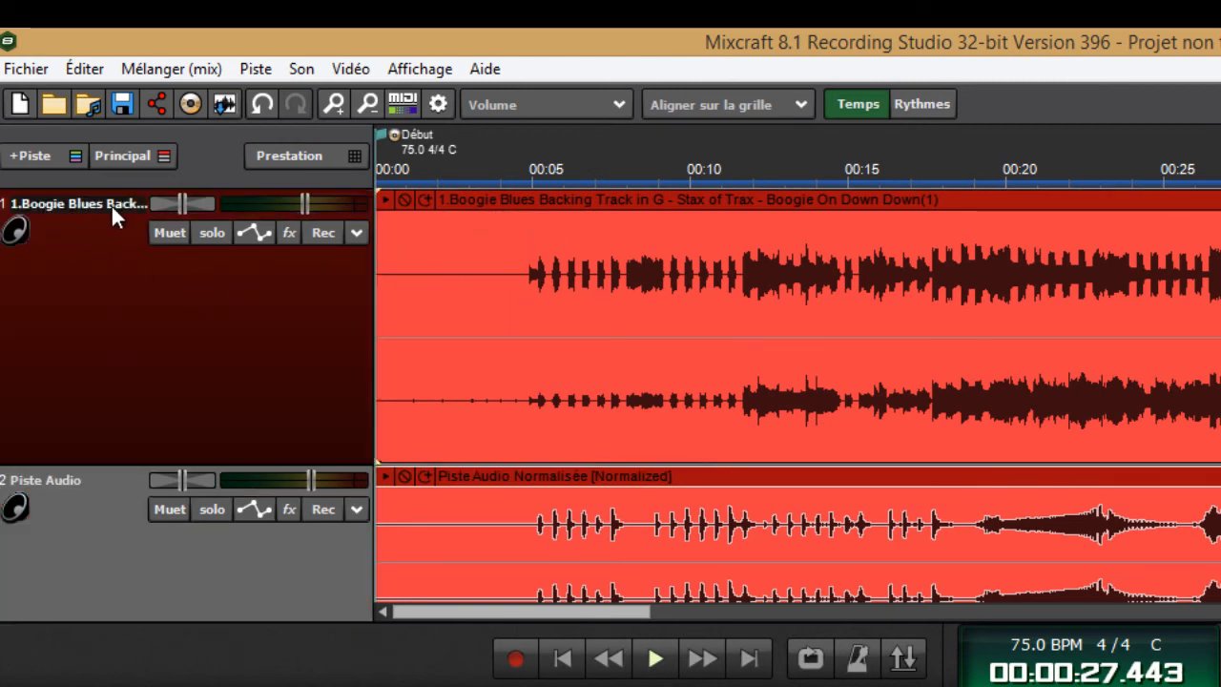
double_click(88, 478)
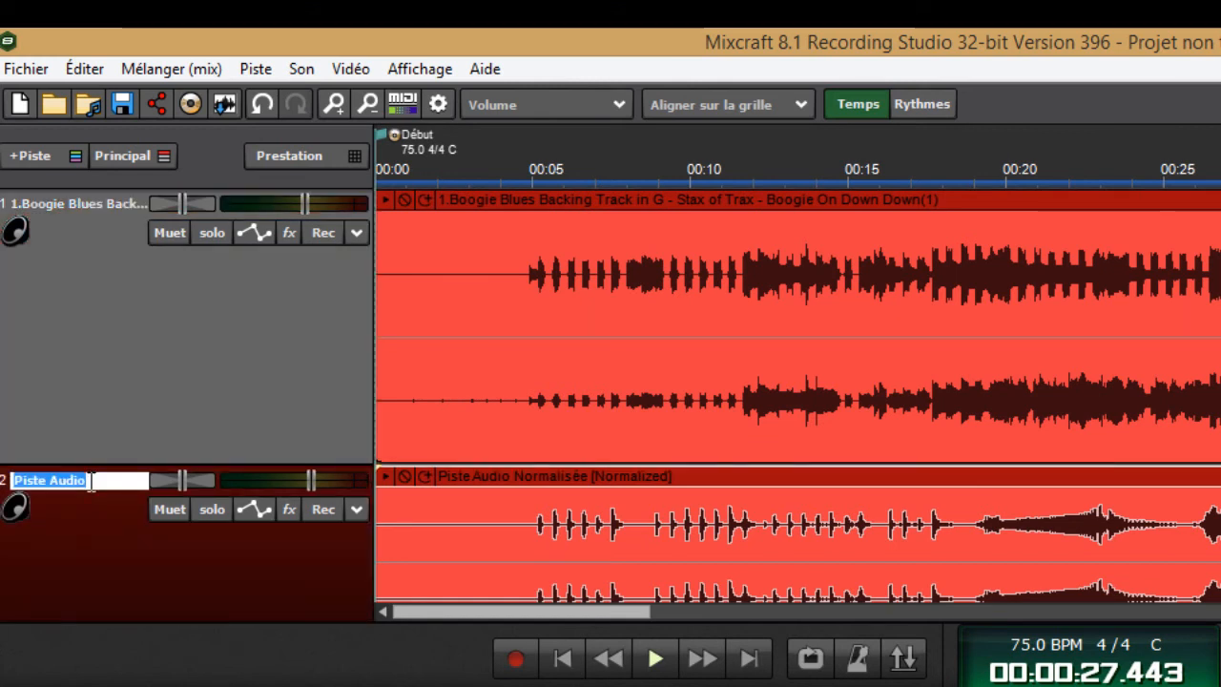
text(Harmonica)
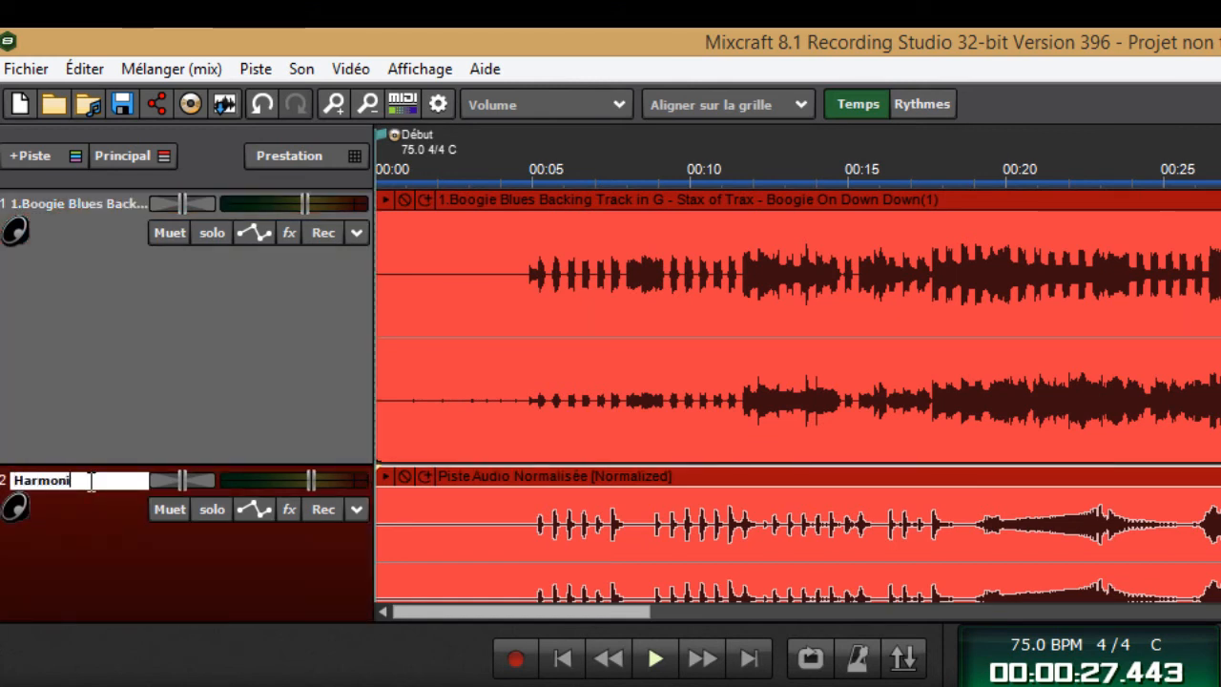
click(125, 557)
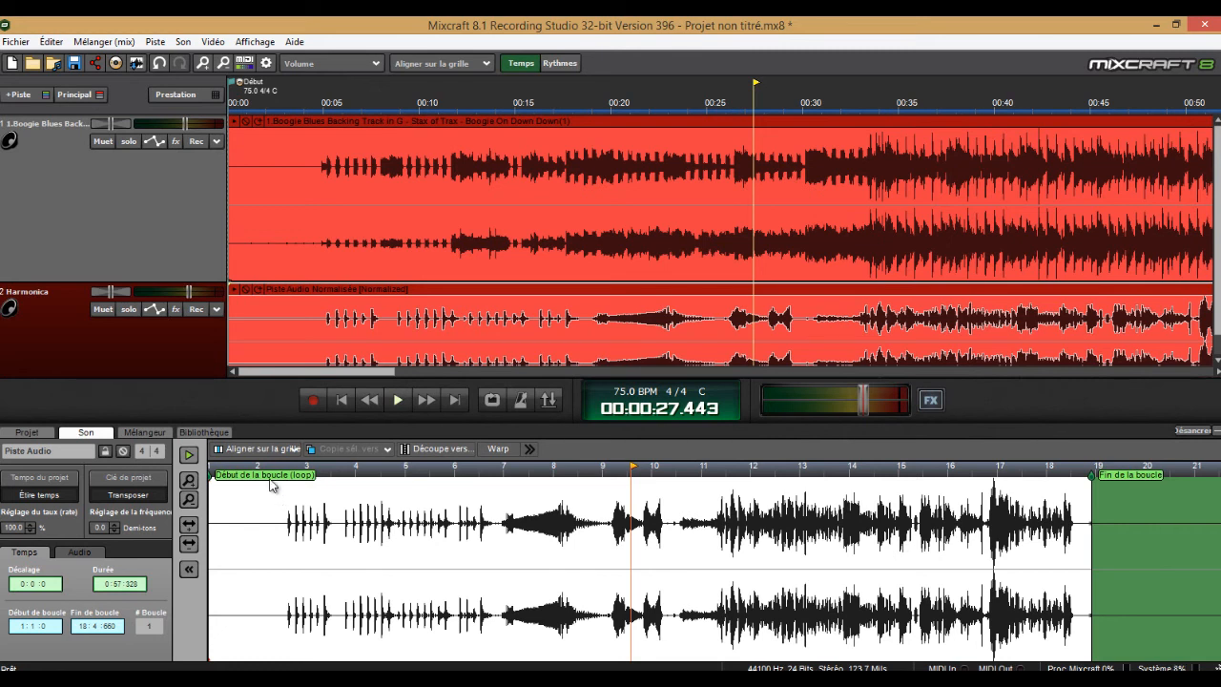
- Solo the Harmonica track, listen to its first 4 seconds or so from the beginning, and return the playhead to the start
click(128, 309)
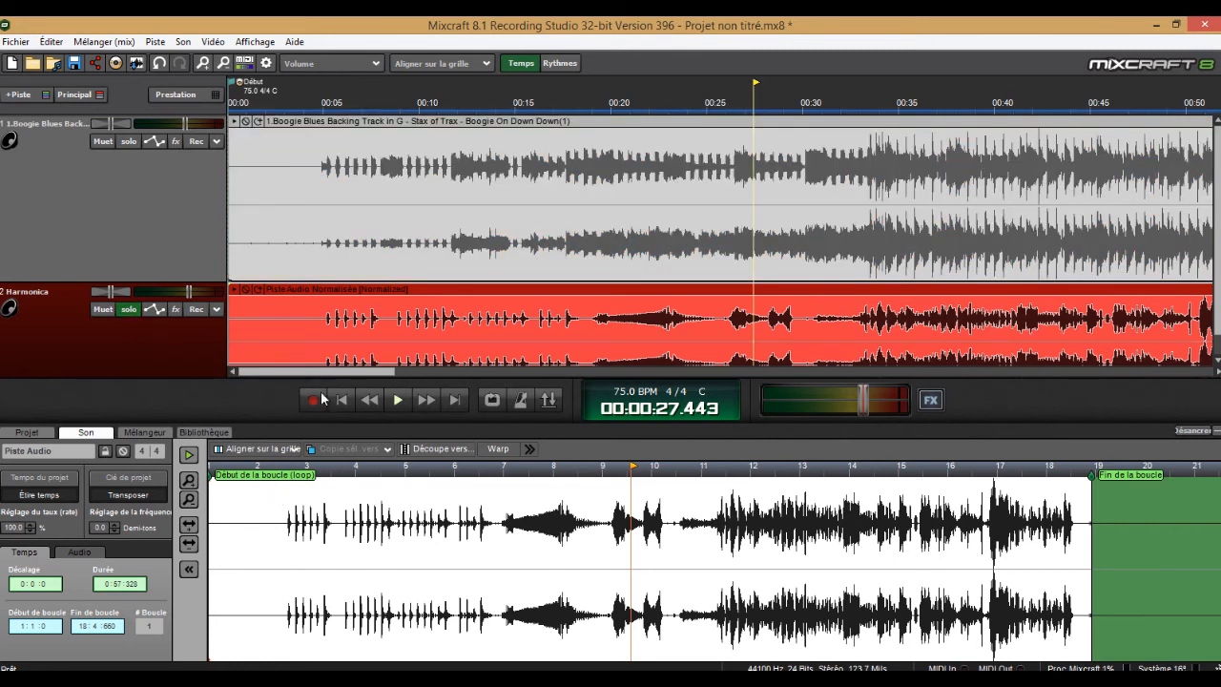
click(341, 400)
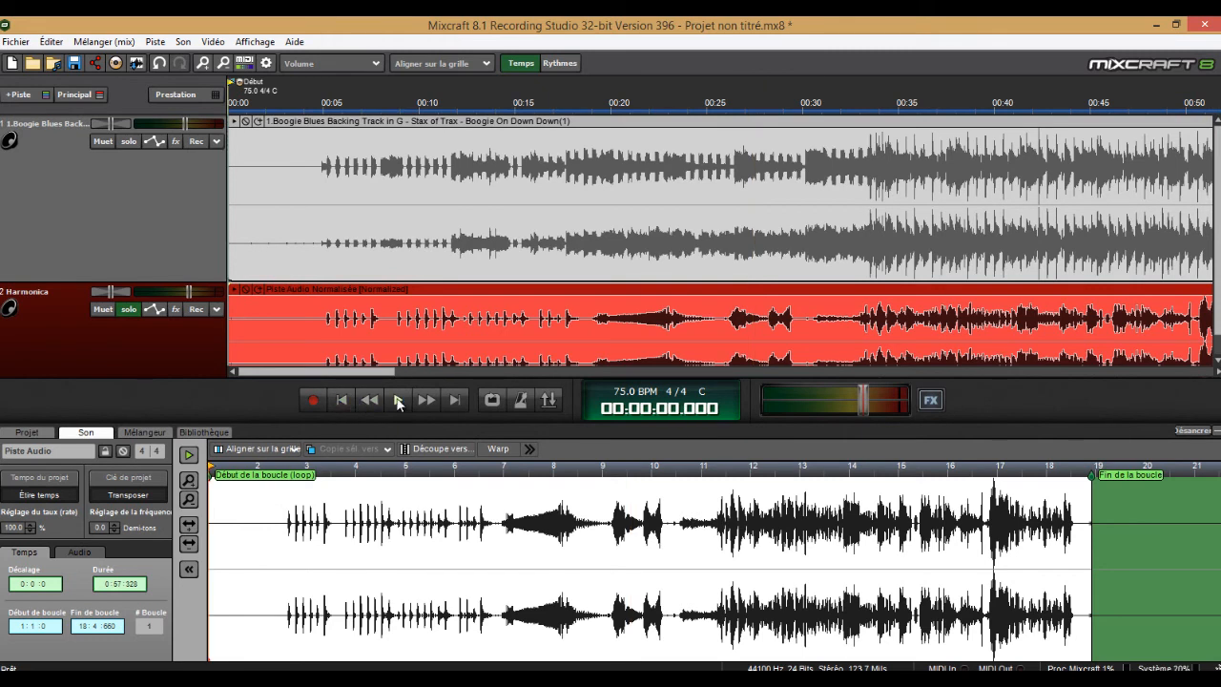
click(398, 402)
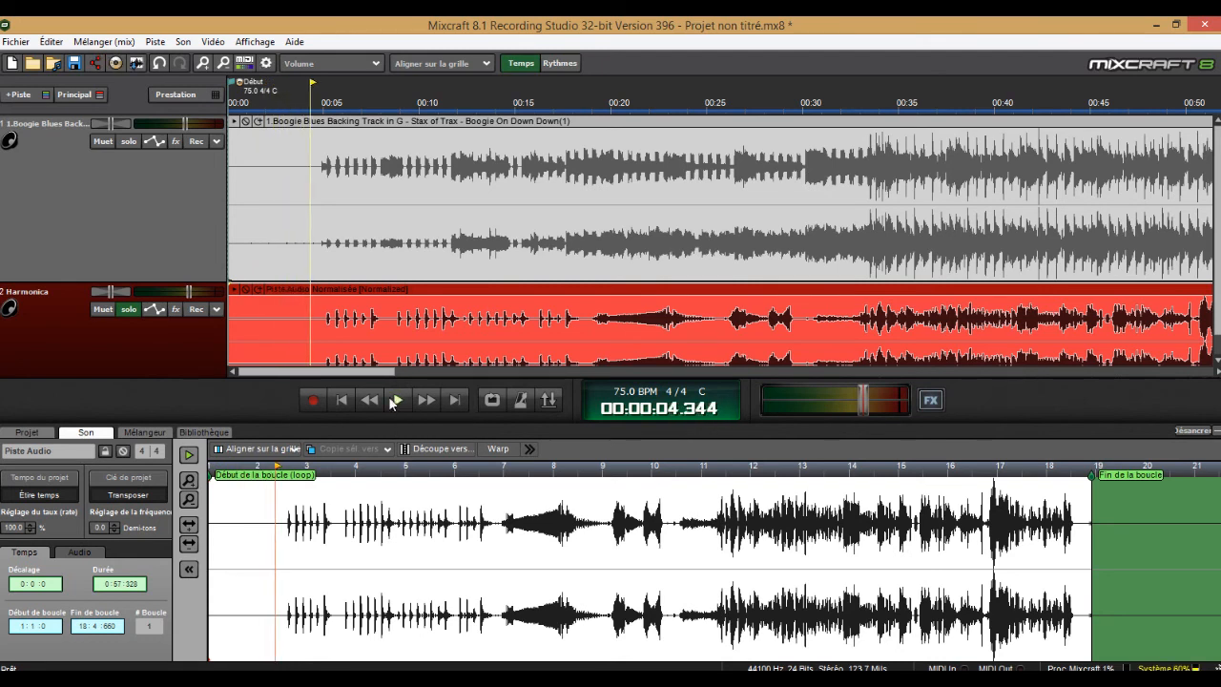
click(342, 400)
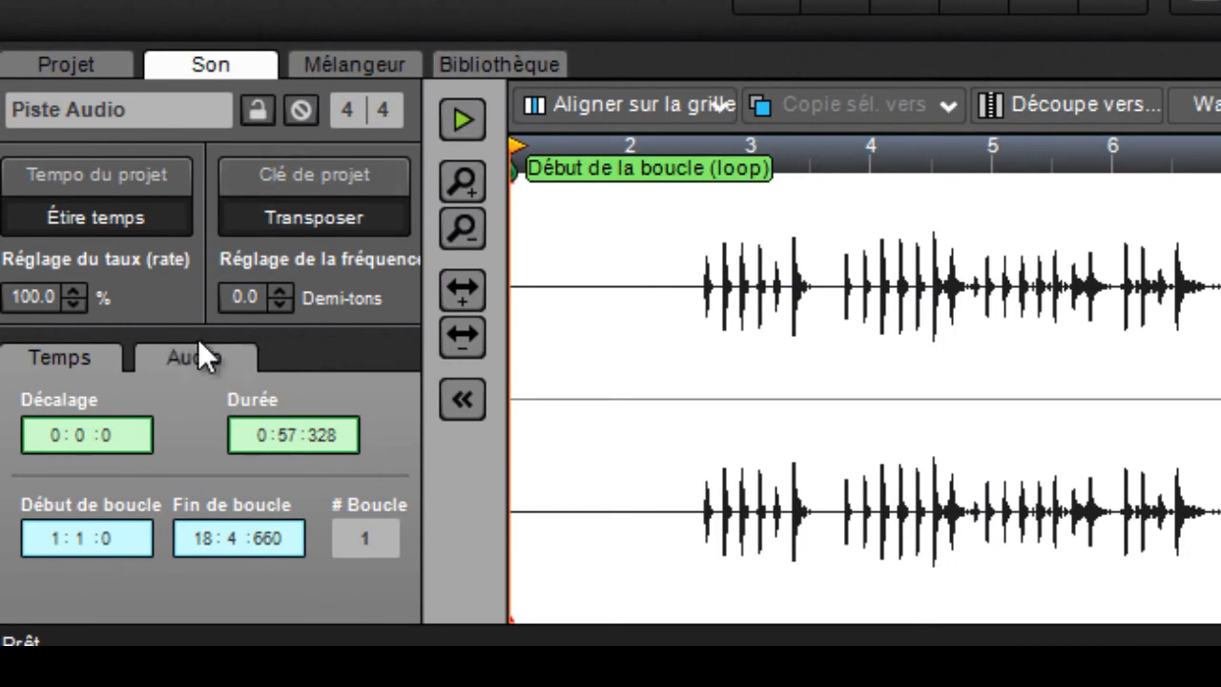
- Set the Harmonica clip's noise reduction to 100% and span the noise sample region from the clip's start to just before the first note
click(228, 356)
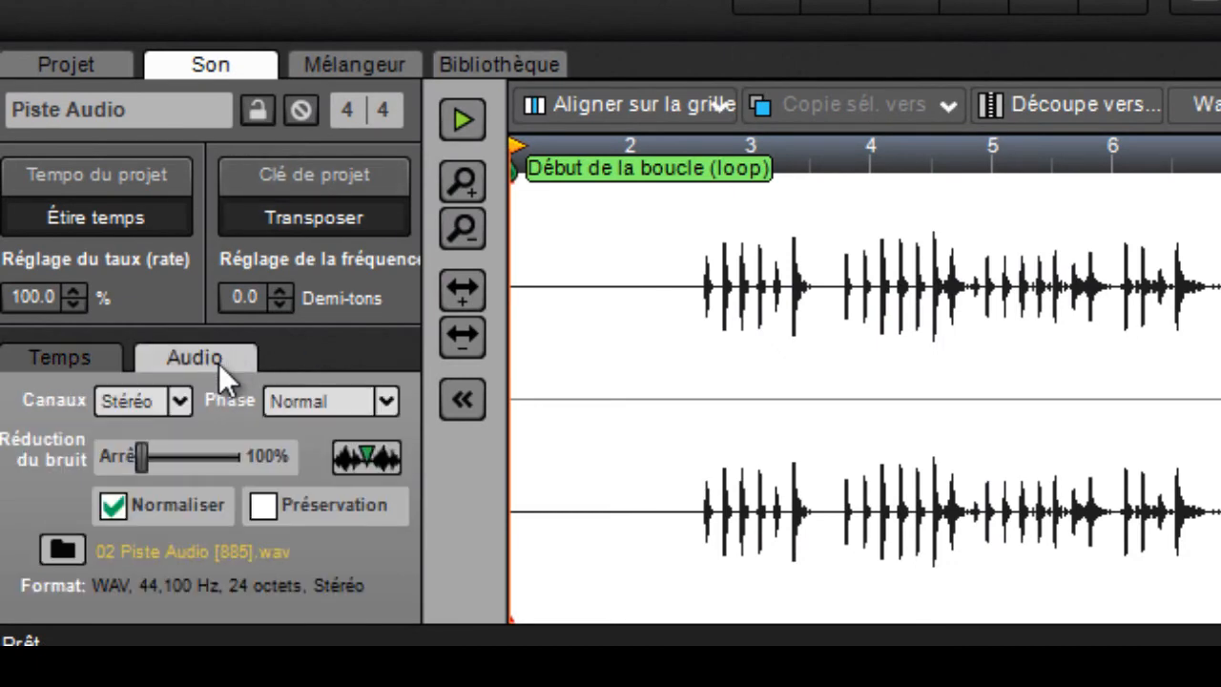
drag(143, 463, 290, 490)
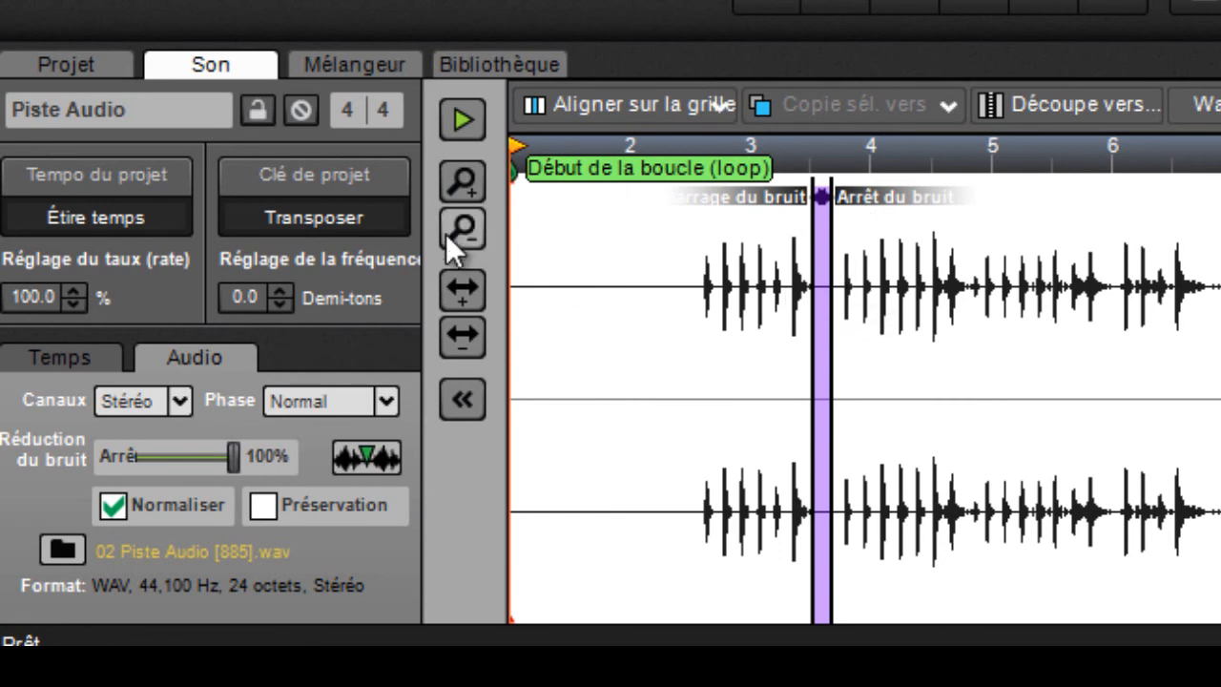
click(455, 280)
click(455, 281)
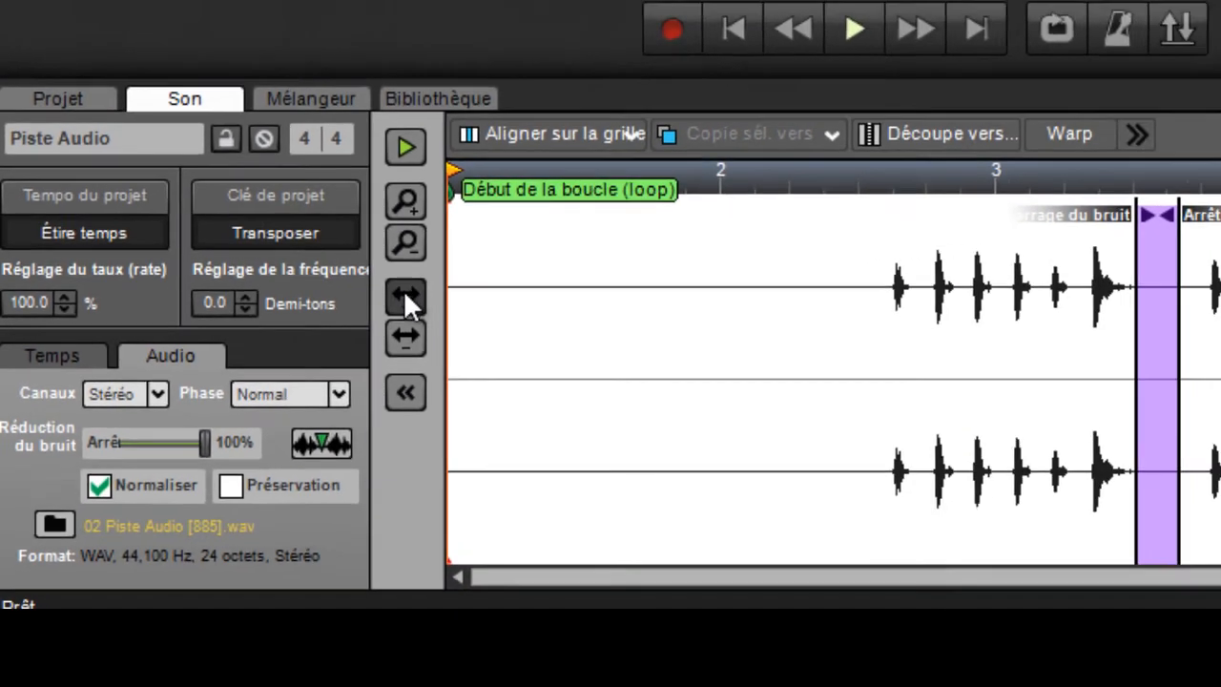
click(455, 280)
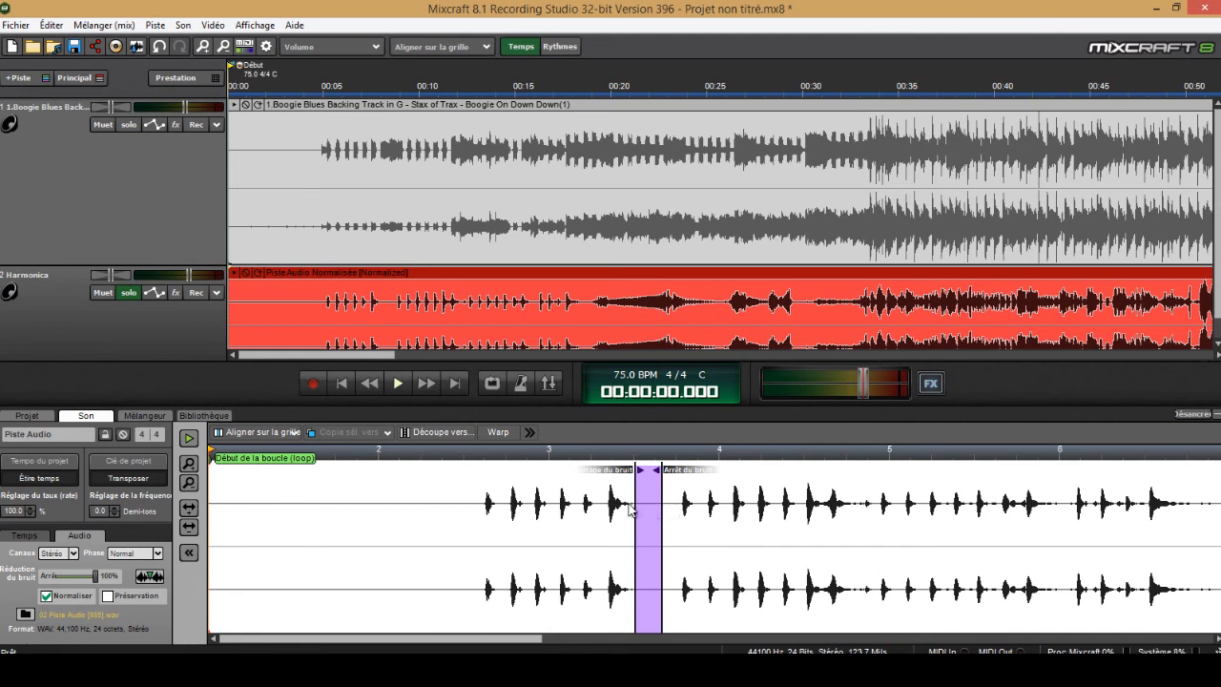
drag(639, 470, 191, 474)
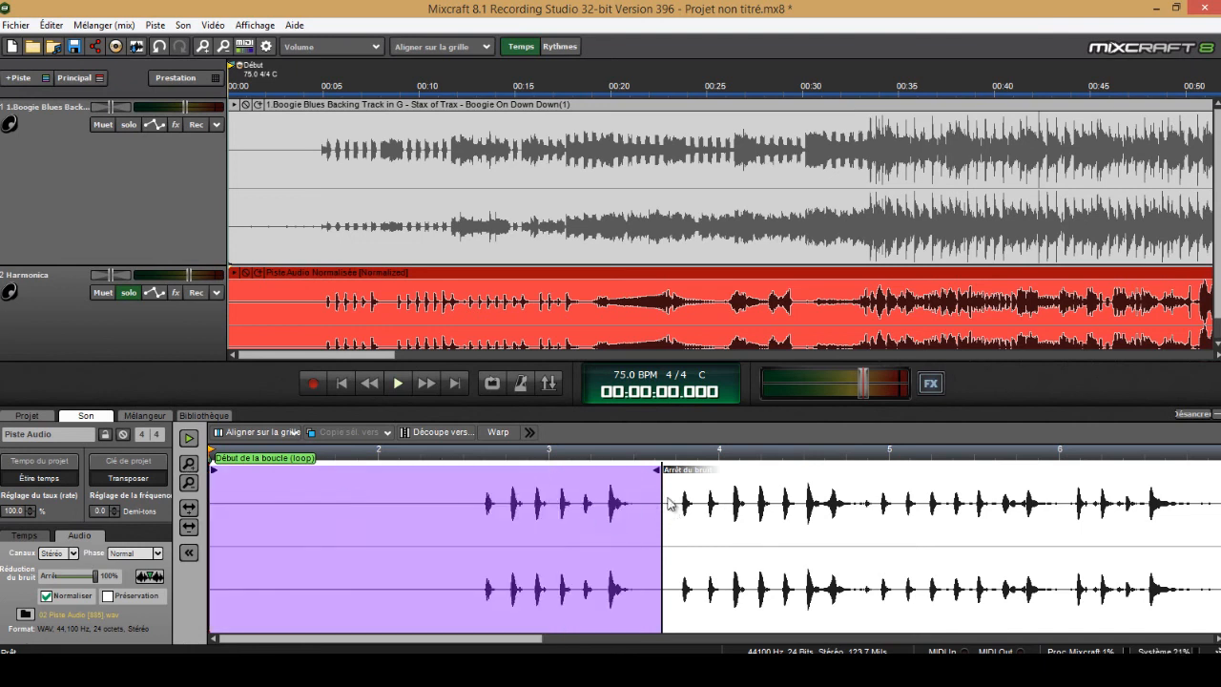
drag(662, 477, 471, 499)
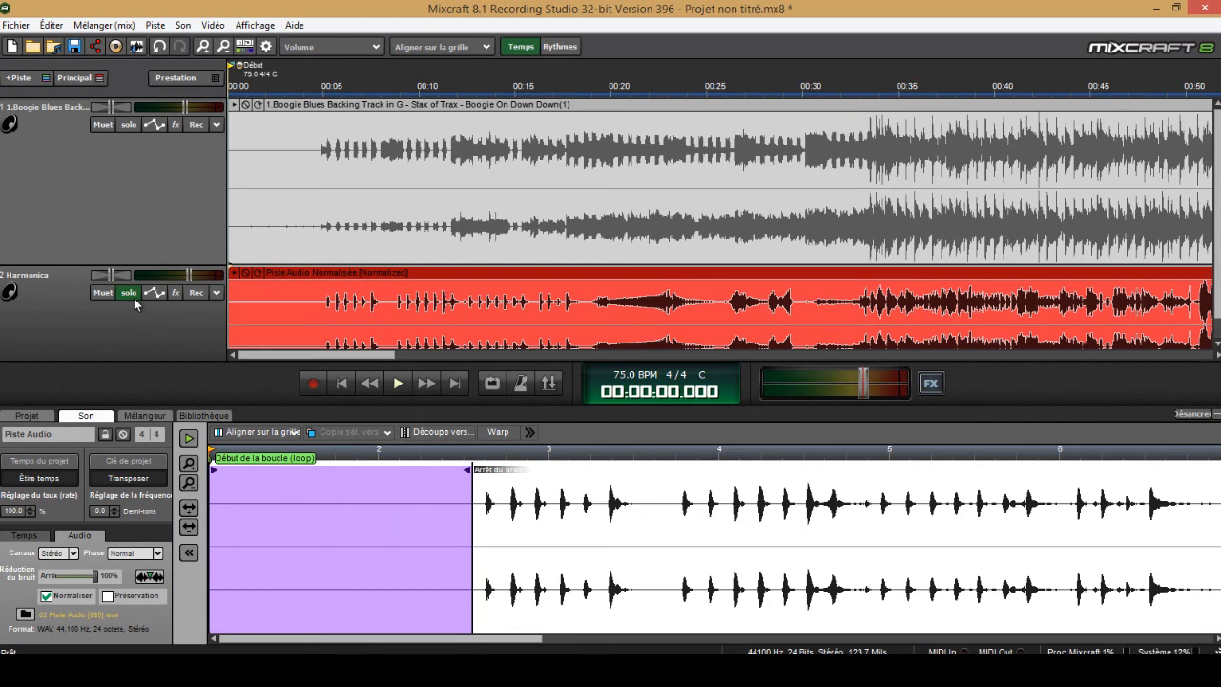
- Play the soloed Harmonica track from the beginning for about 8 seconds to check the noise reduction
click(397, 382)
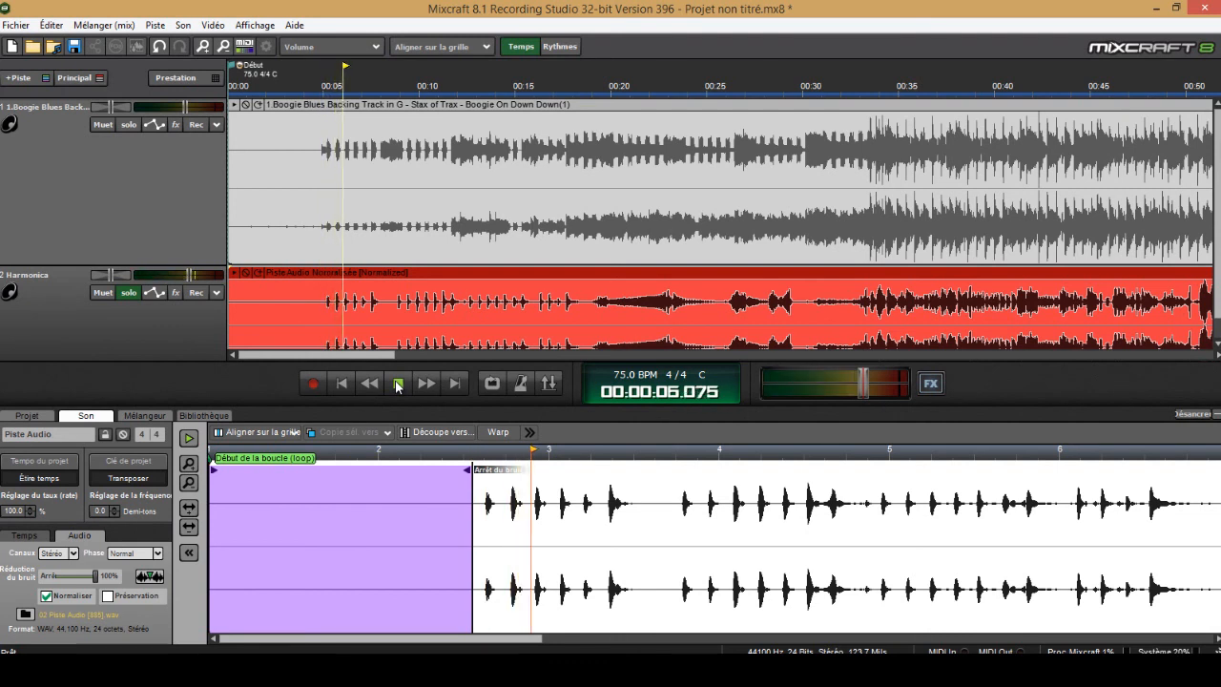
click(397, 383)
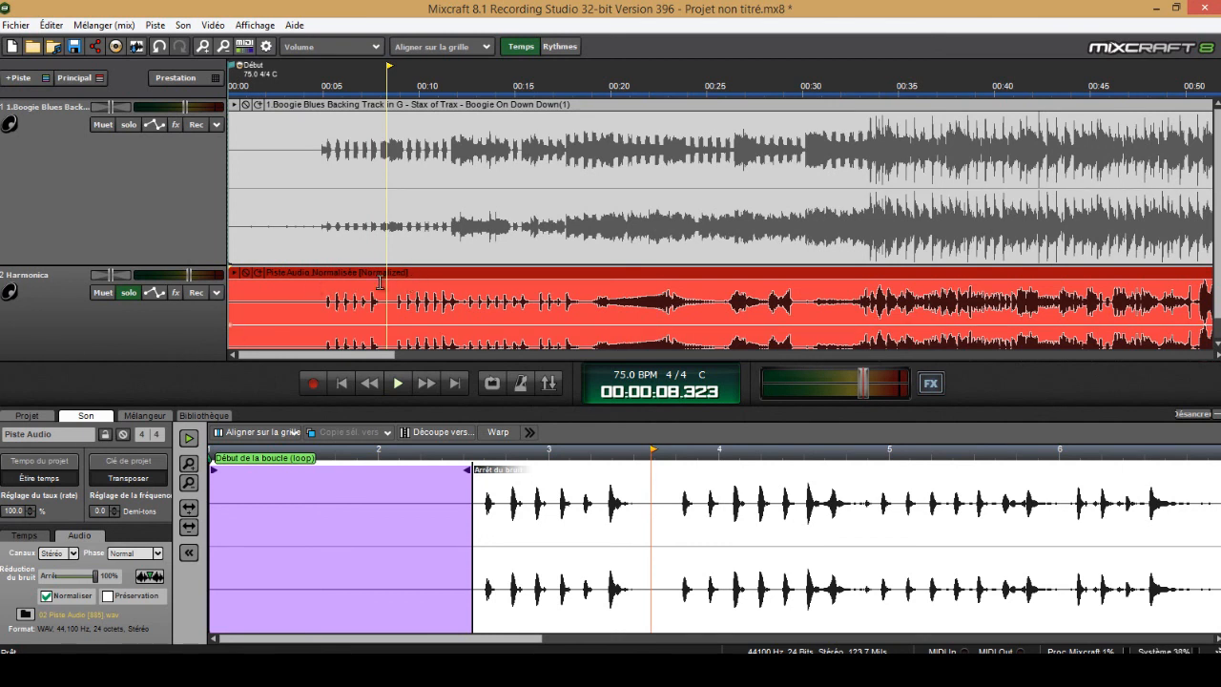
- Examine the effects available for the Harmonica track and close its effect list without adding one
click(176, 292)
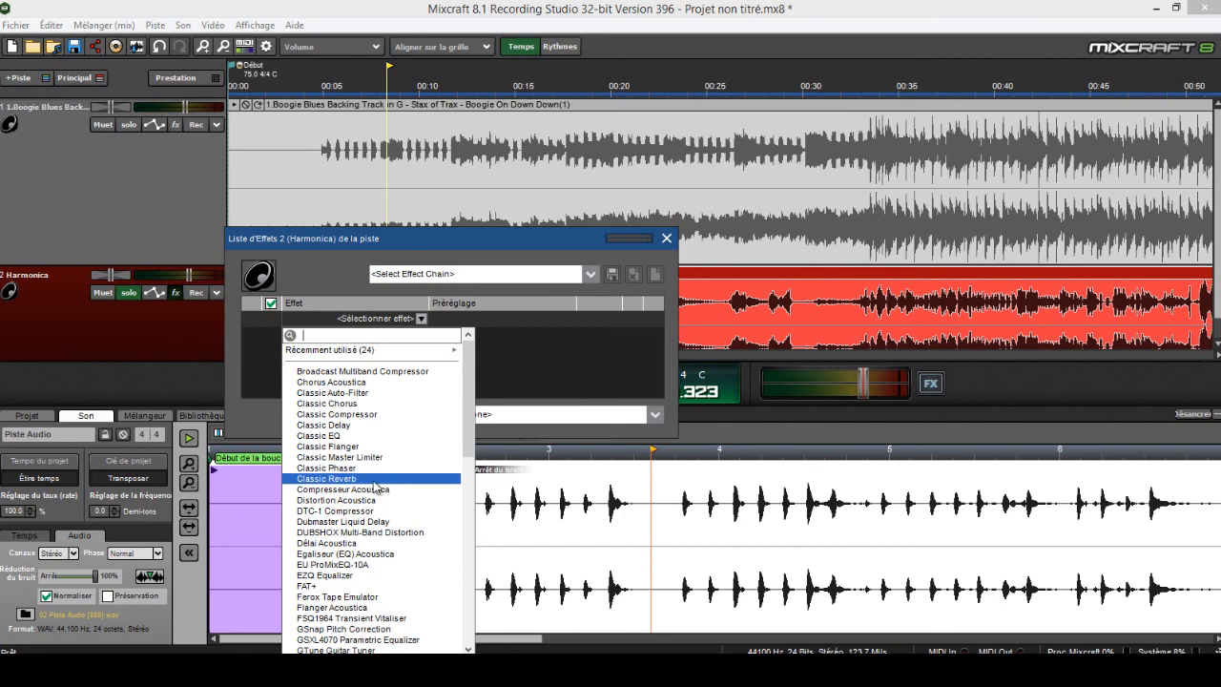
scroll(374, 515, down, 15)
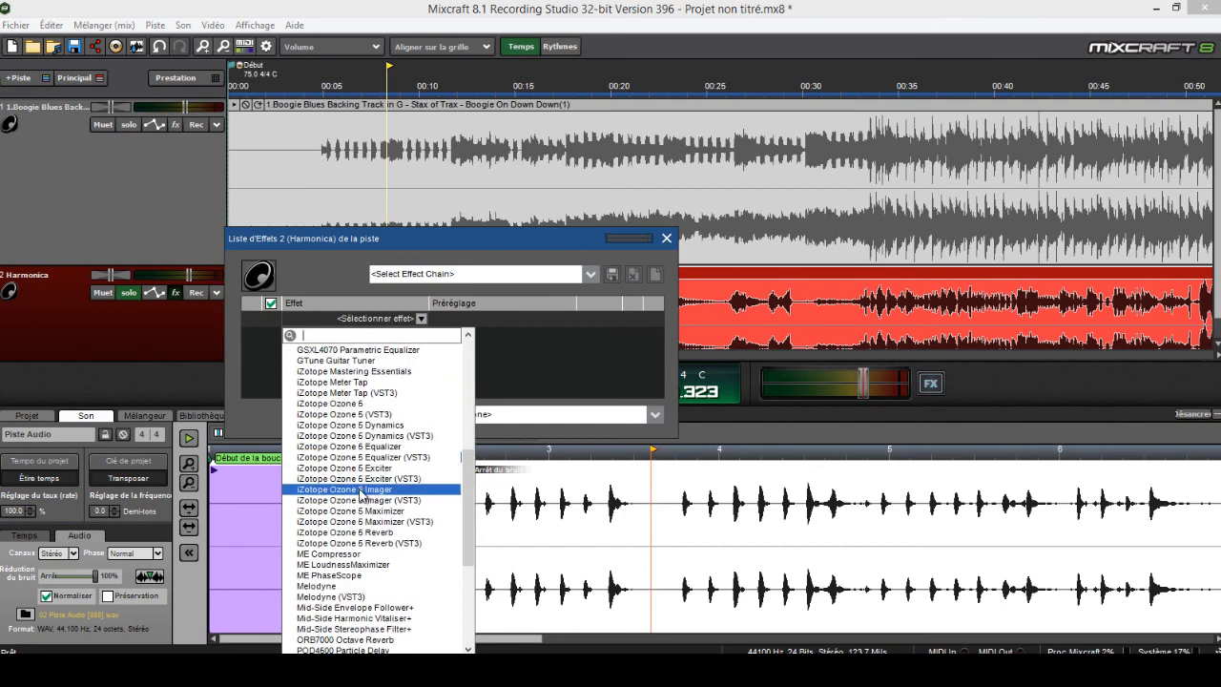
scroll(366, 489, down, 3)
scroll(365, 488, up, 20)
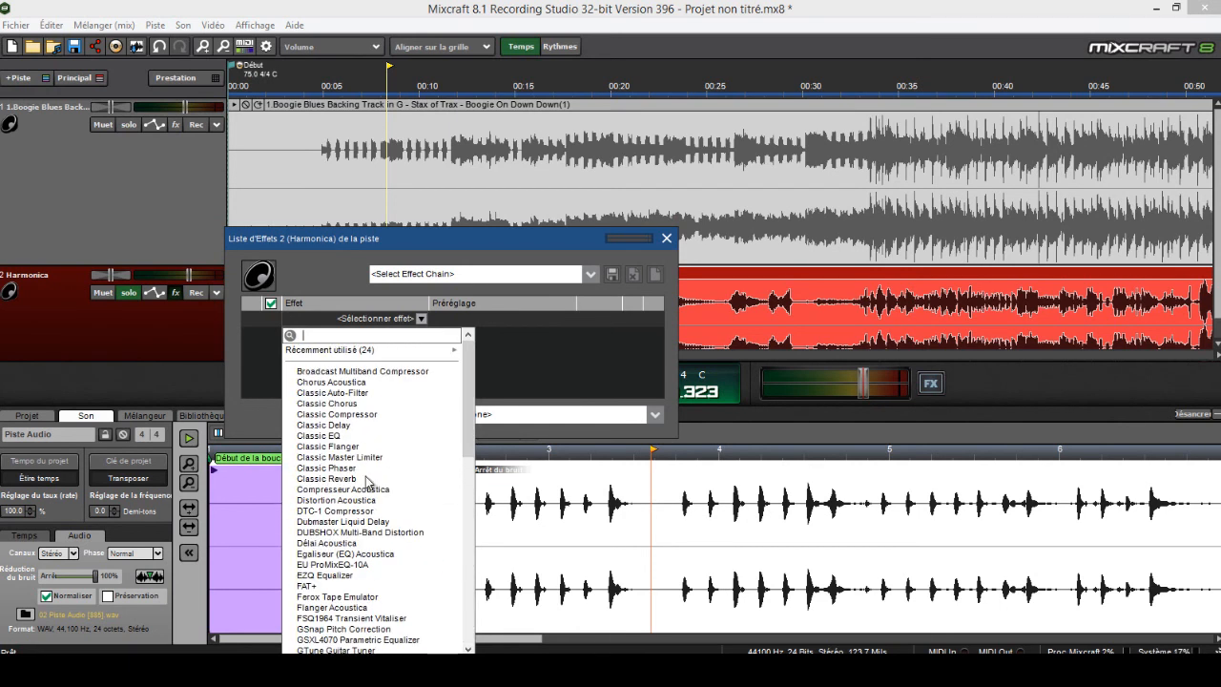
click(317, 279)
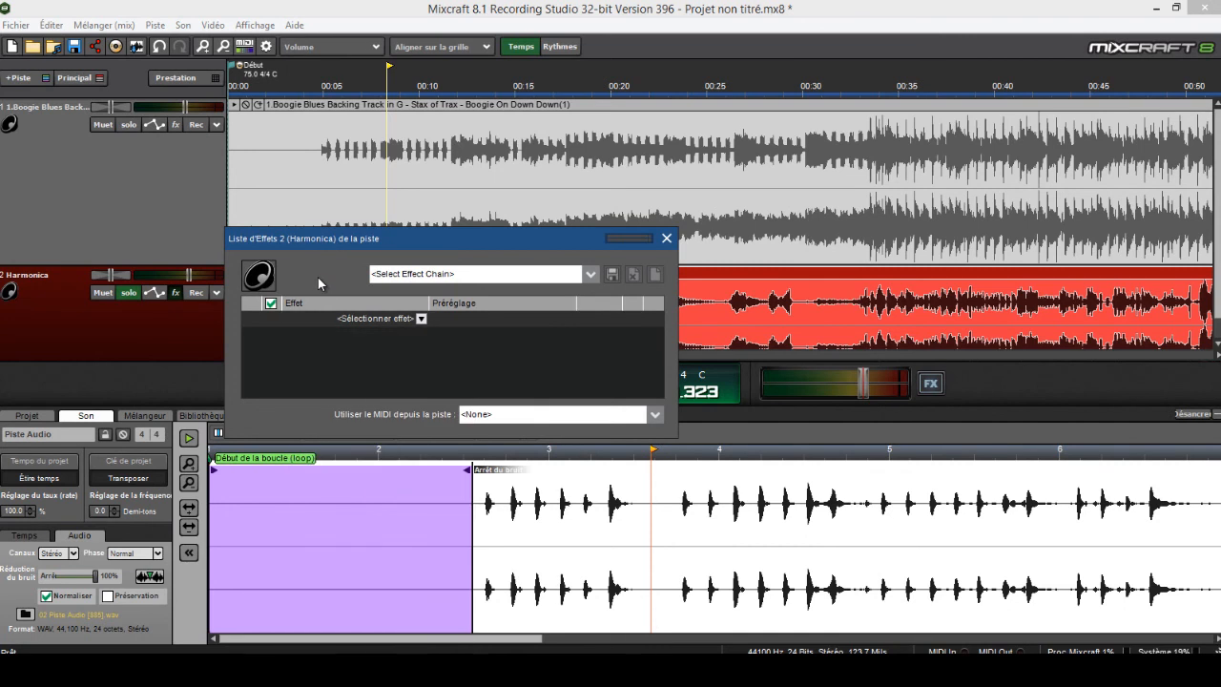
click(668, 239)
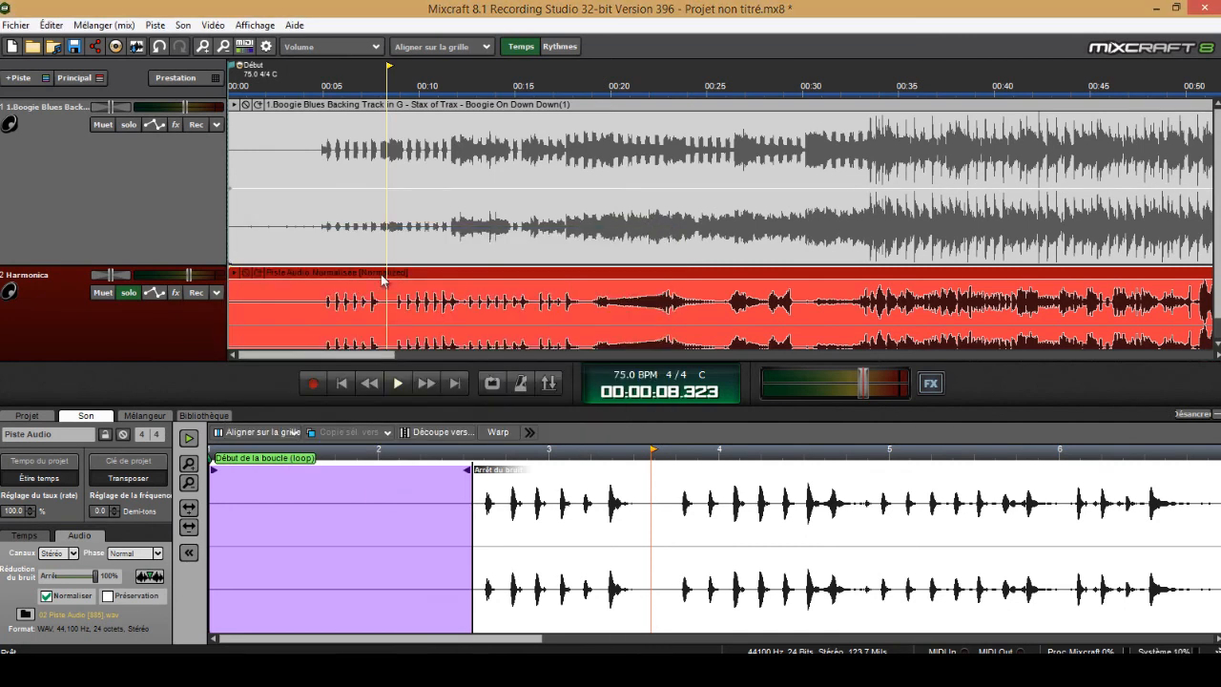